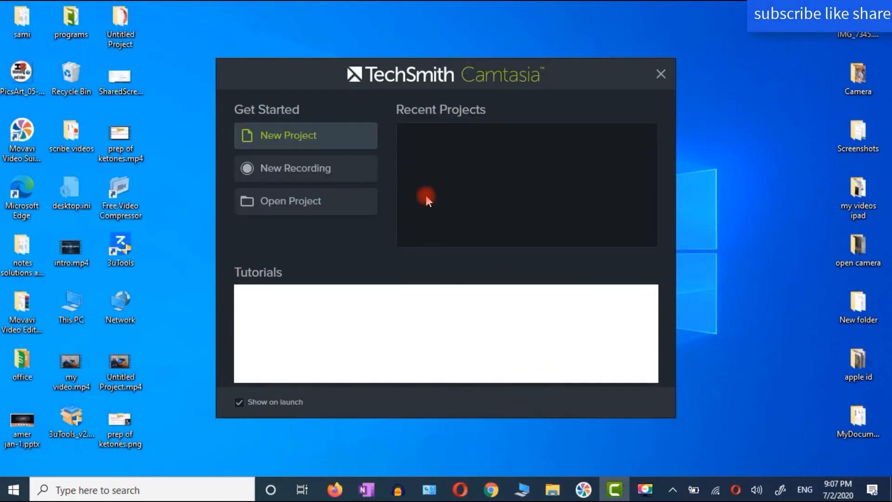
Create a new project, open the screen recorder and dismiss the hotkey warning.
left_click(291, 139)
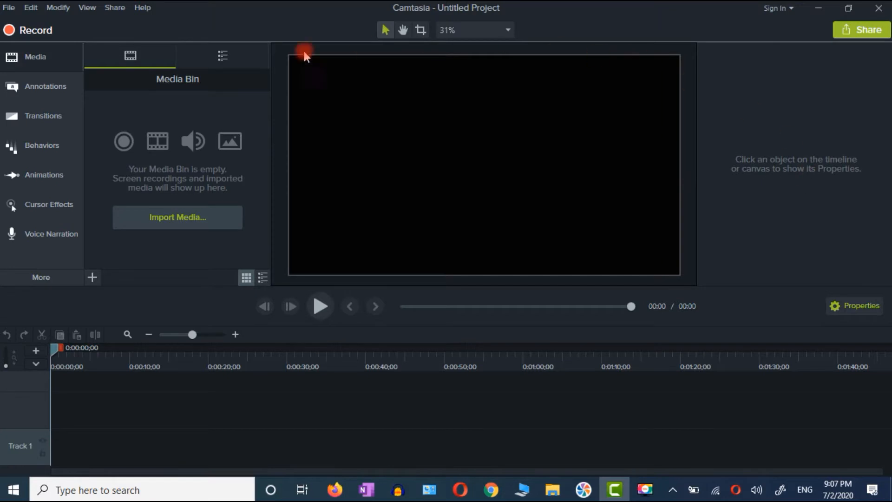
left_click(18, 34)
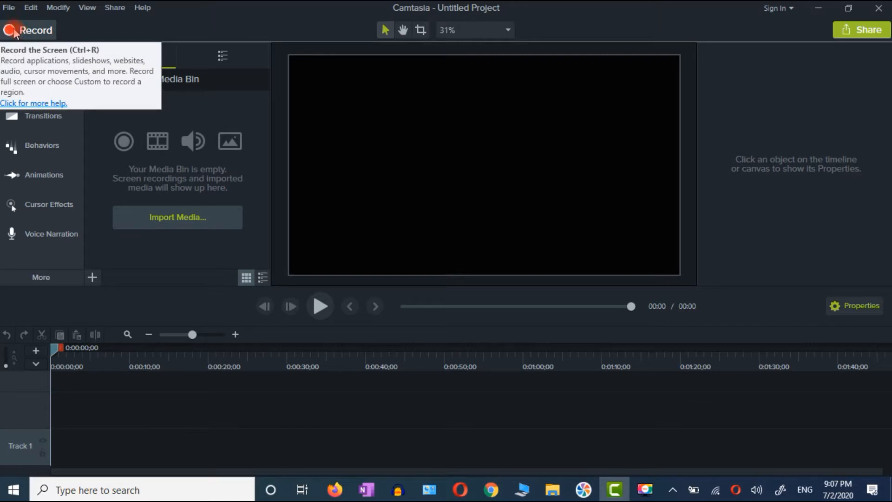
left_click(14, 32)
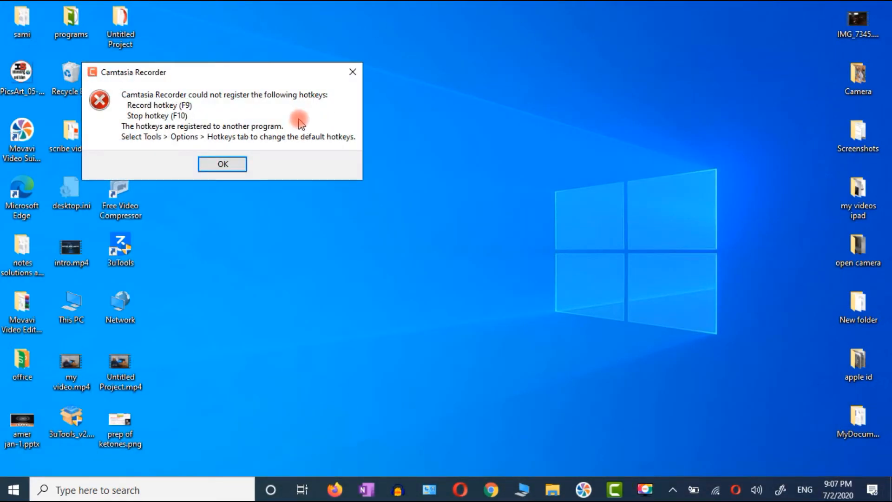
left_click(233, 161)
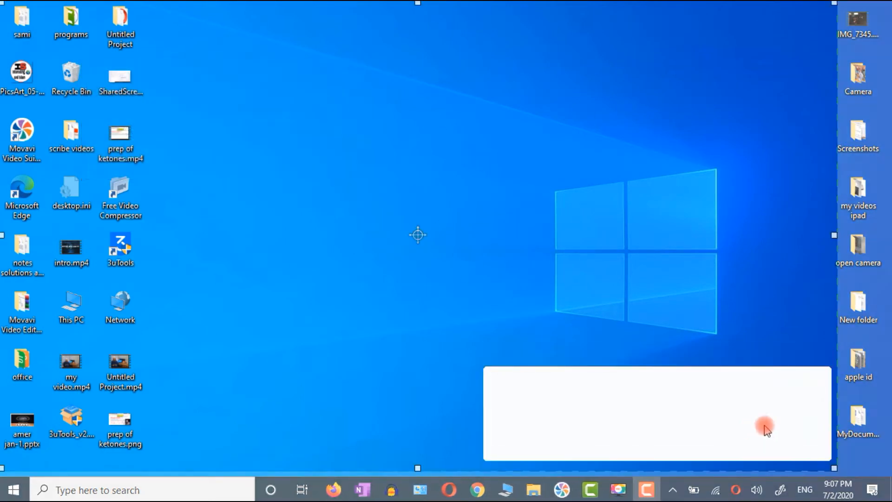
left_click(808, 377)
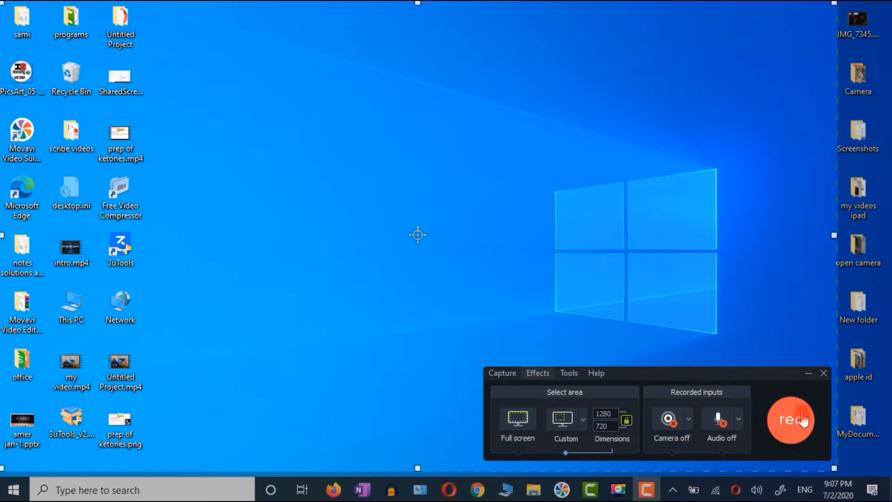
left_click(776, 366)
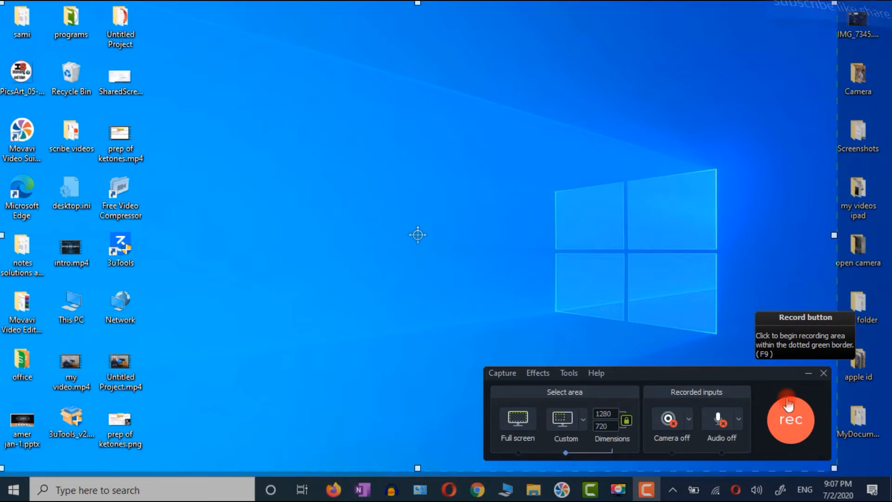
Turn on audio recording with Microphone (Realtek High Definition Audio) as the input.
left_click(760, 451)
left_click(739, 420)
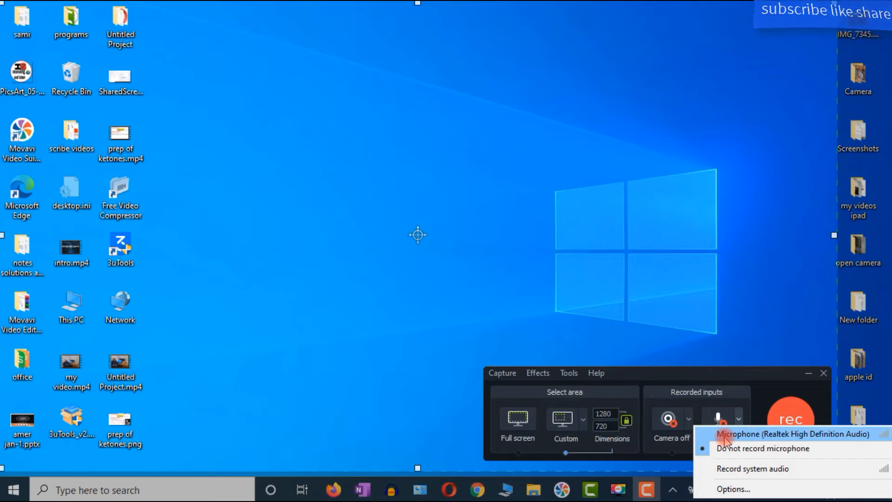
left_click(724, 437)
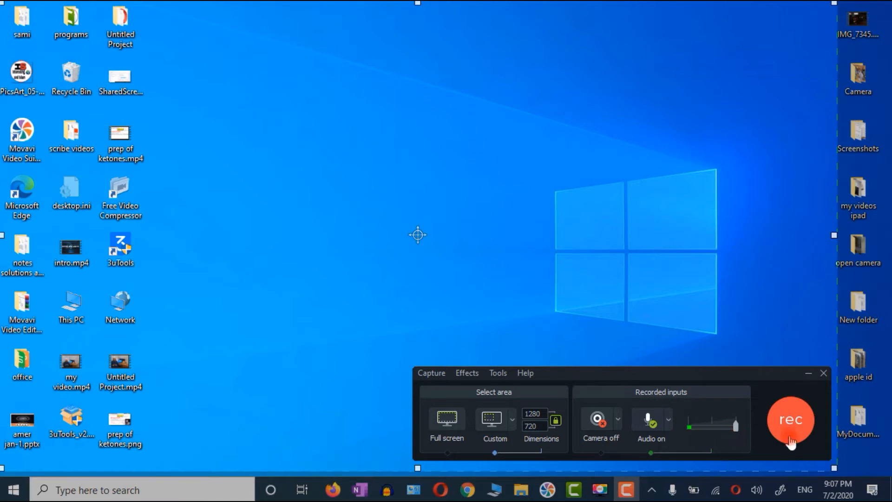
Restart the screen recorder and set the audio input to External Microphone (Realtek High Definition Audio).
left_click(663, 421)
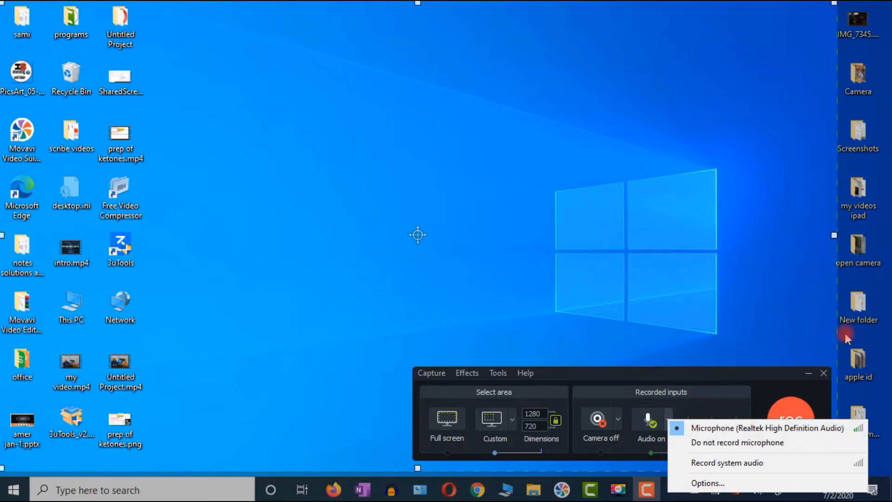
left_click(693, 323)
left_click(668, 422)
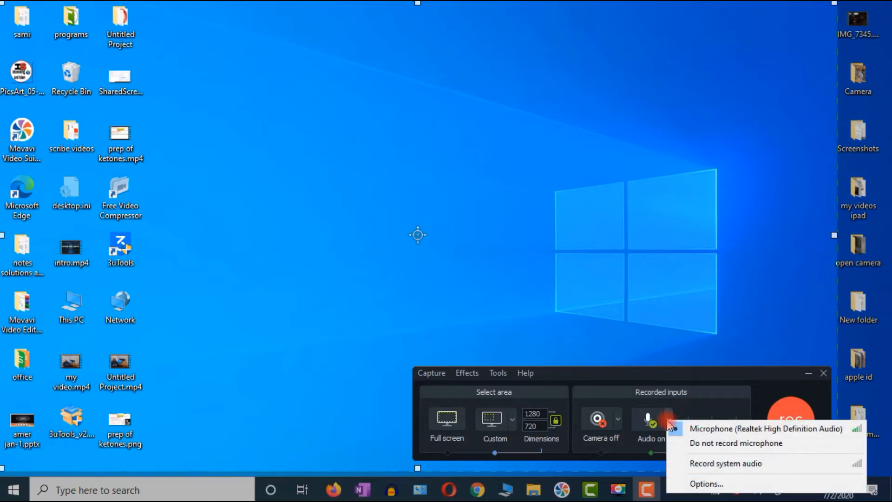
left_click(824, 374)
left_click(823, 375)
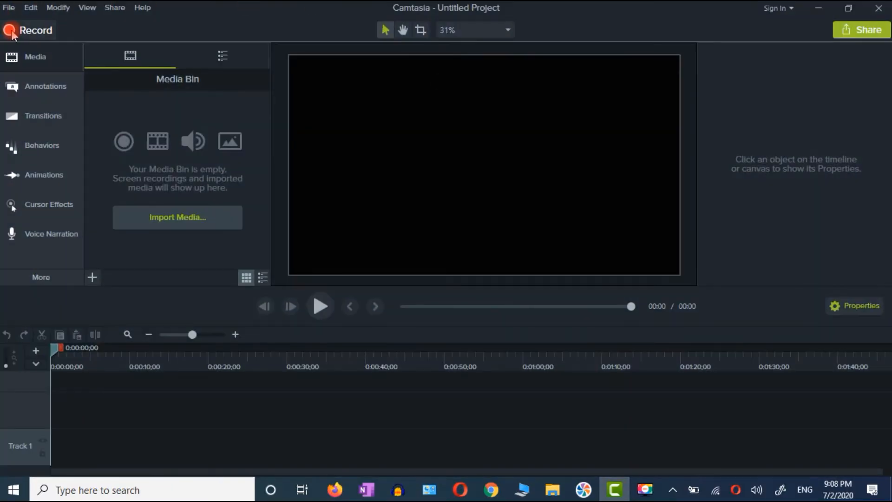
left_click(10, 31)
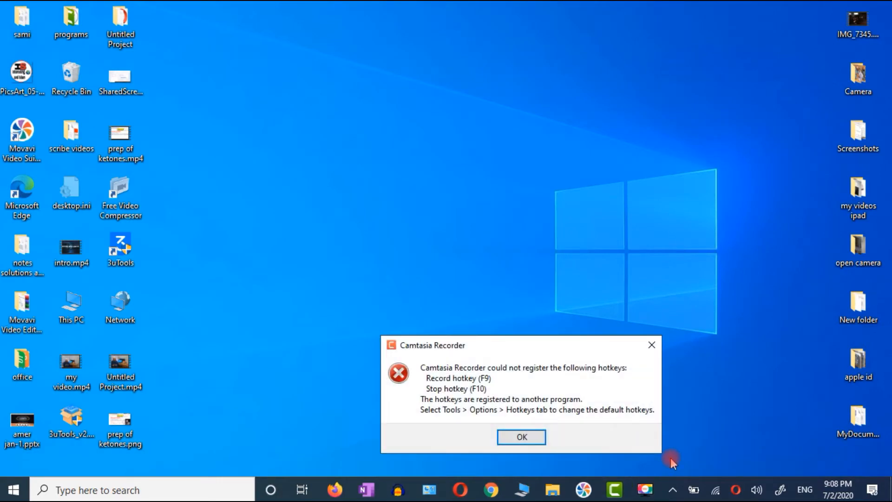
left_click(534, 436)
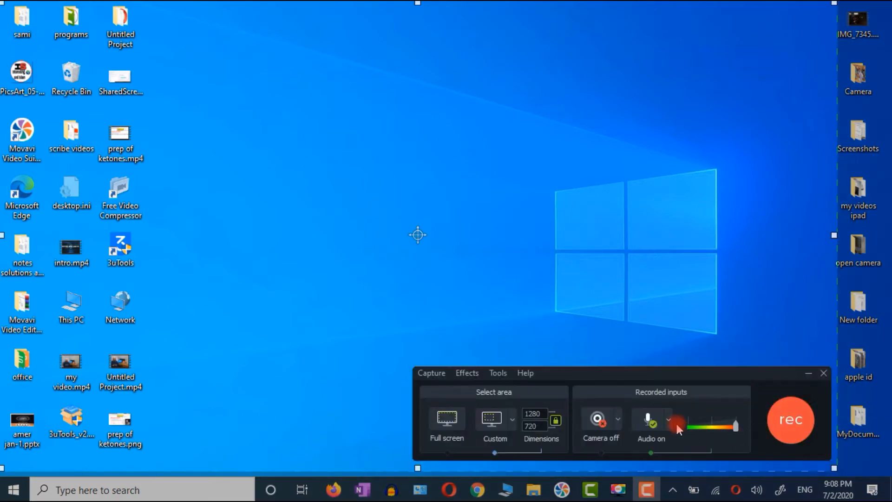
left_click(669, 424)
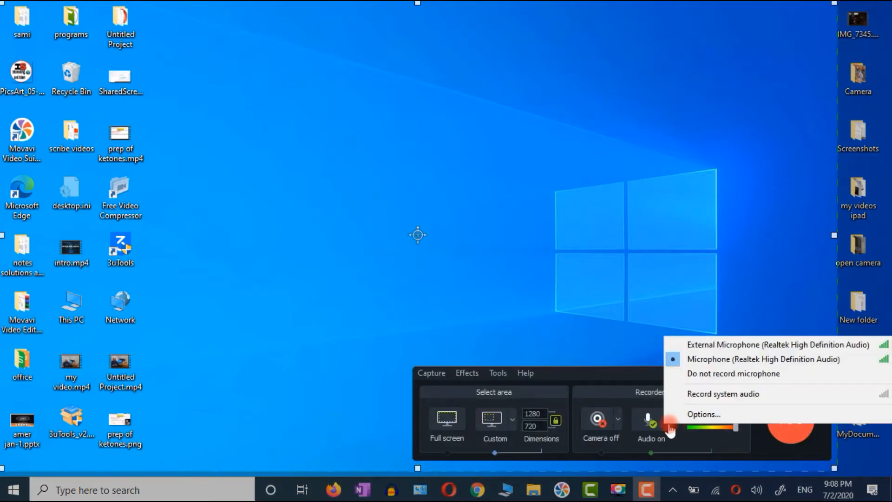
left_click(705, 346)
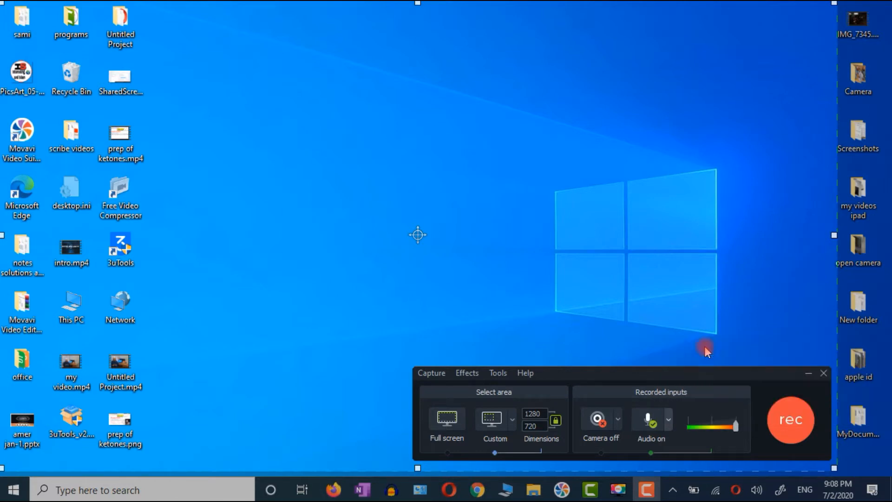
Examine the recorder's camera sources, capture-area size presets, dimension fields and aspect-ratio lock.
left_click(618, 420)
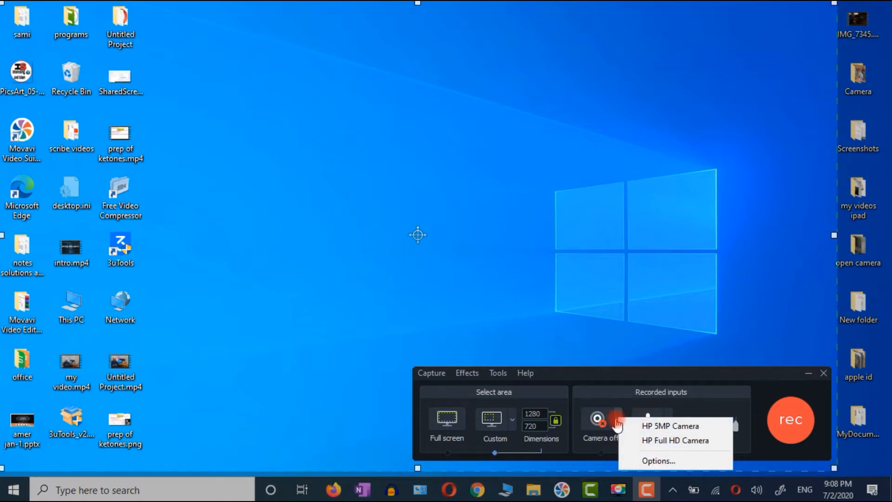
left_click(618, 420)
left_click(618, 420)
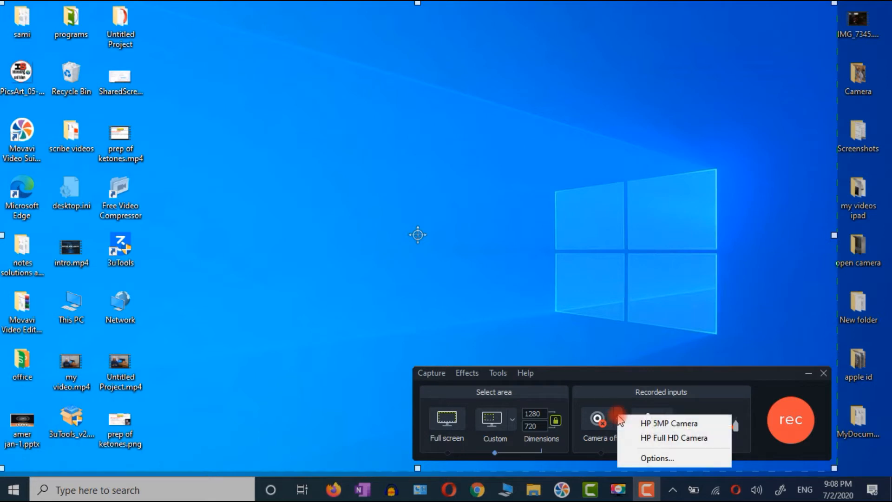
left_click(627, 308)
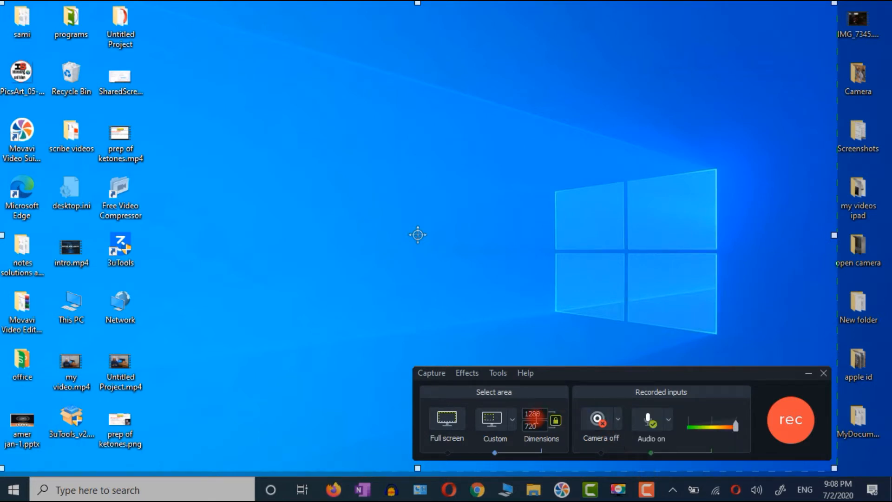
left_click(556, 422)
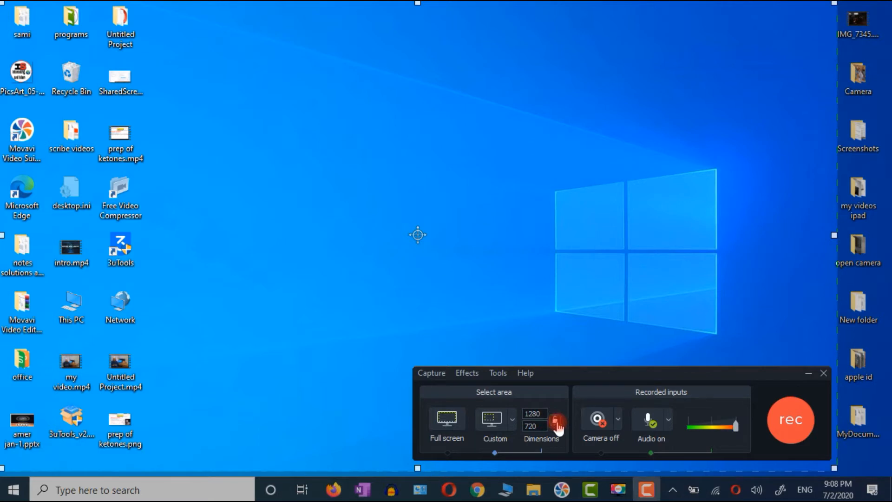
left_click(556, 422)
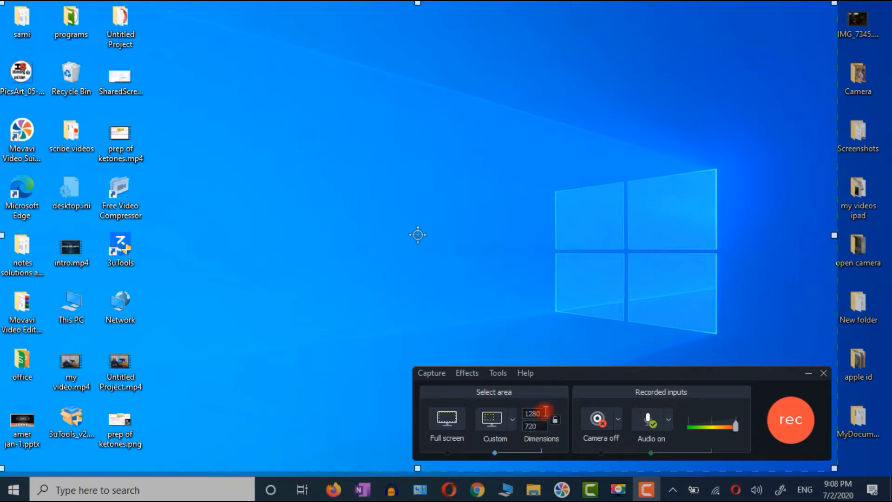
left_click(512, 420)
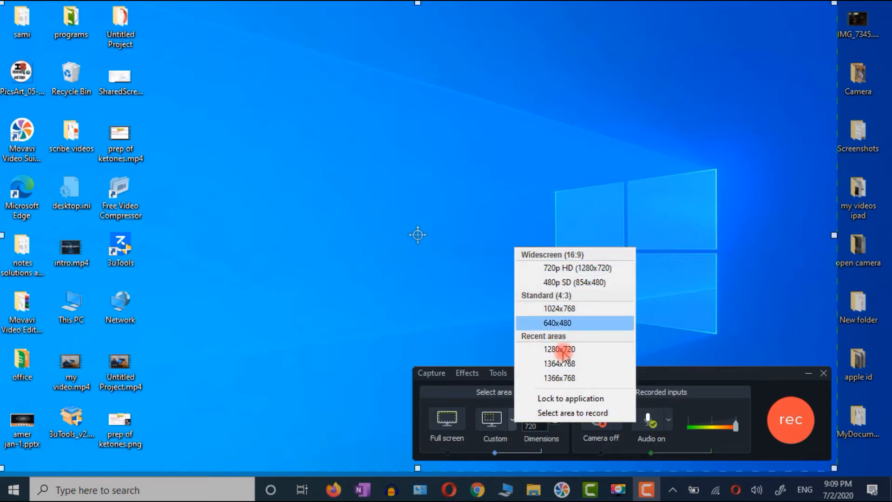
left_click(514, 425)
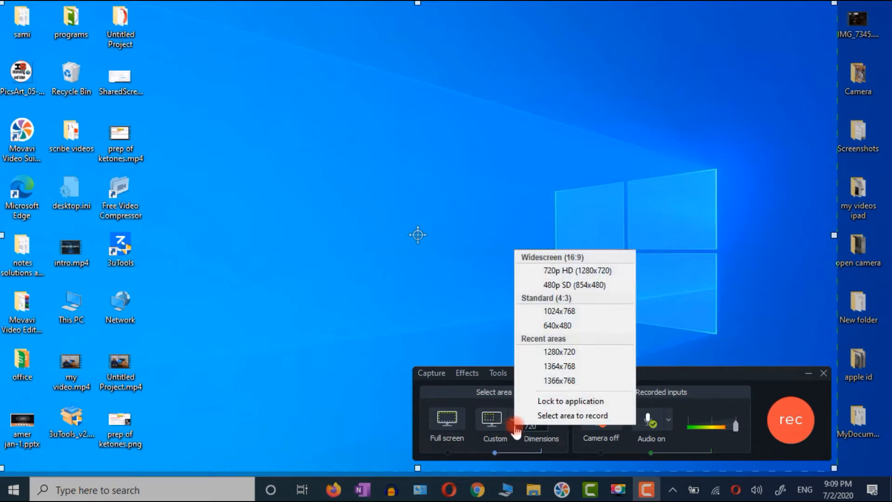
left_click(398, 414)
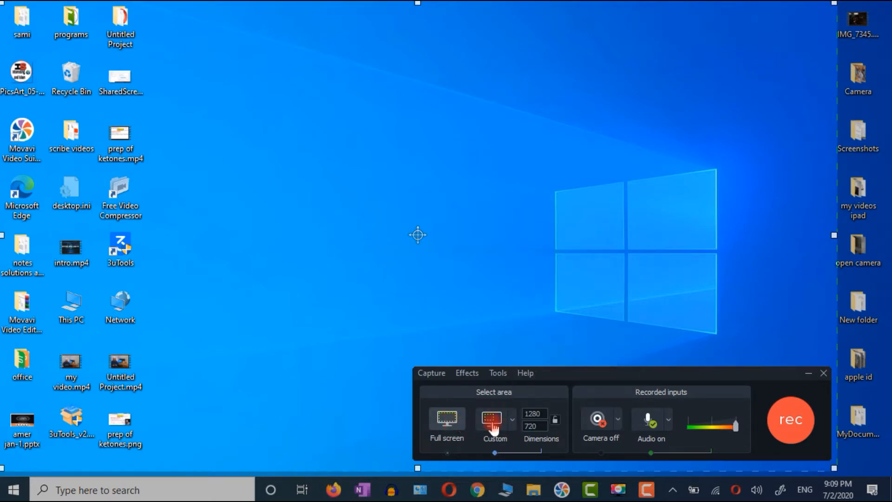
left_click(535, 426)
left_click(555, 421)
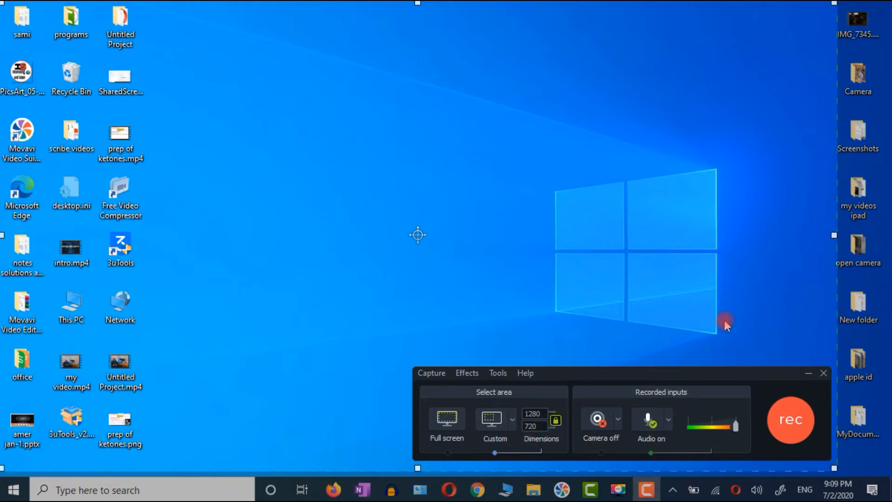
double_click(526, 413)
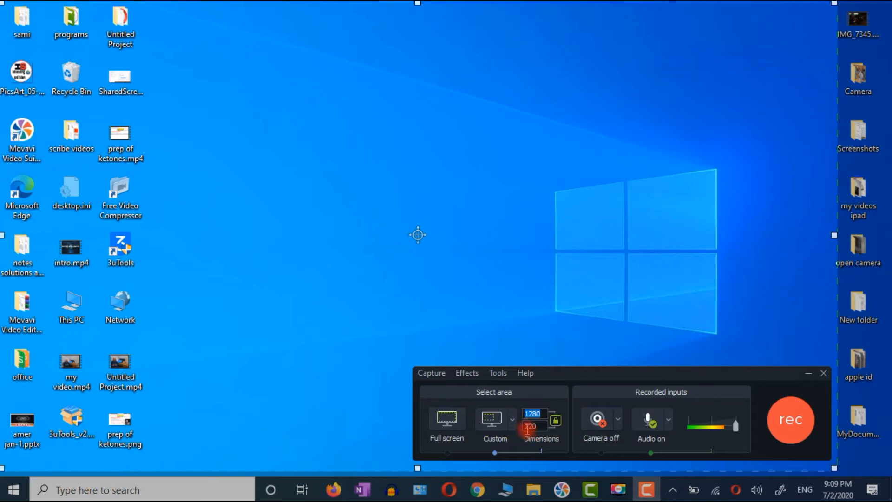
double_click(528, 425)
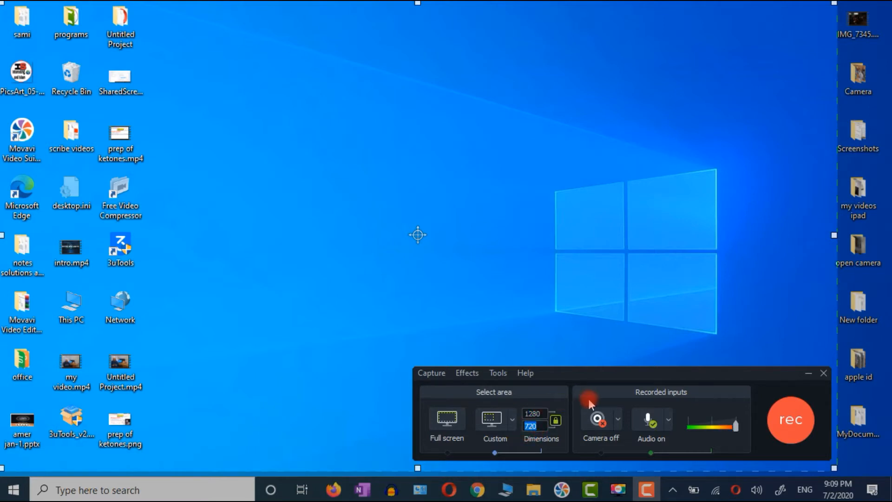
Start recording the custom screen area and switch to OneNote.
left_click(791, 434)
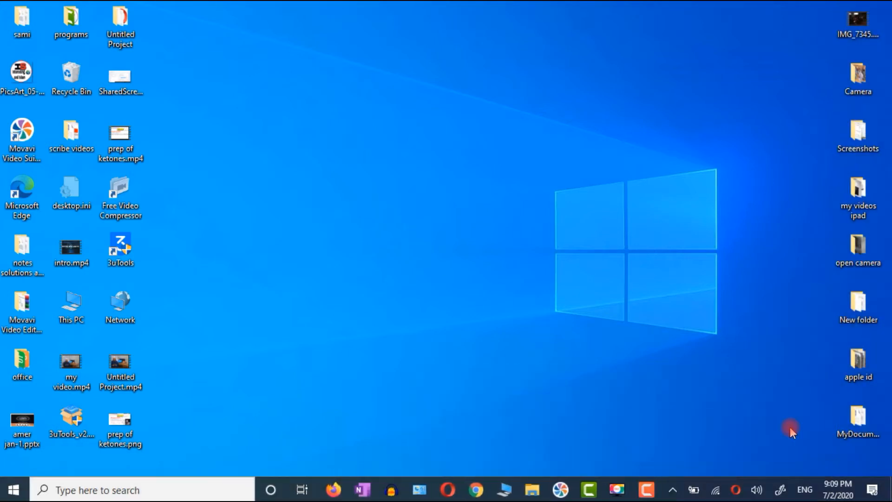
left_click(413, 399)
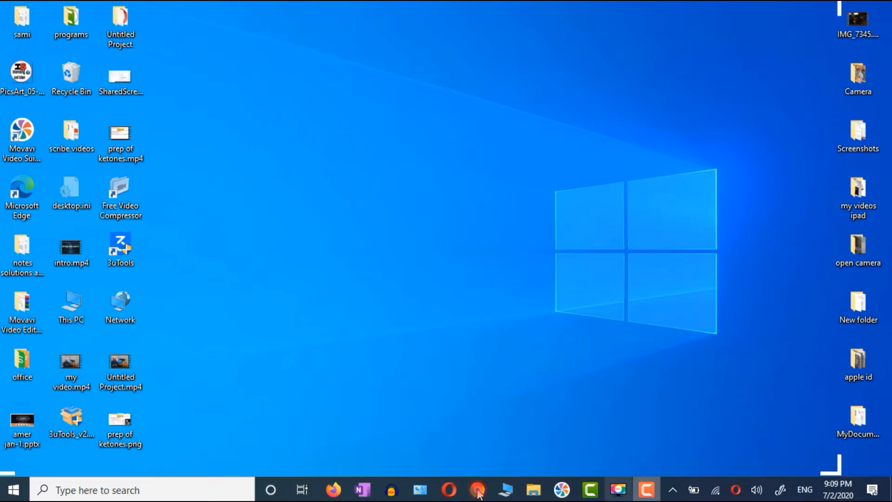
left_click(366, 494)
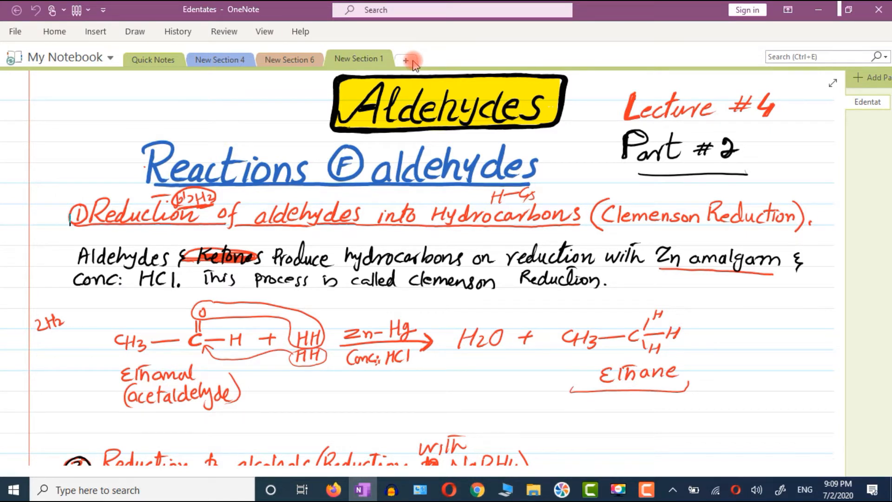
Add a new section to the notebook and apply the second-widest horizontal rule lines to its blank page.
left_click(411, 67)
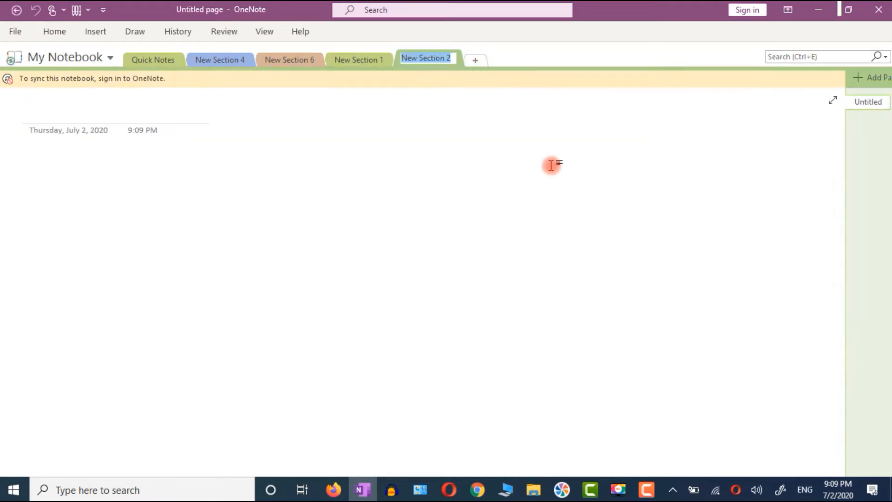
left_click(266, 33)
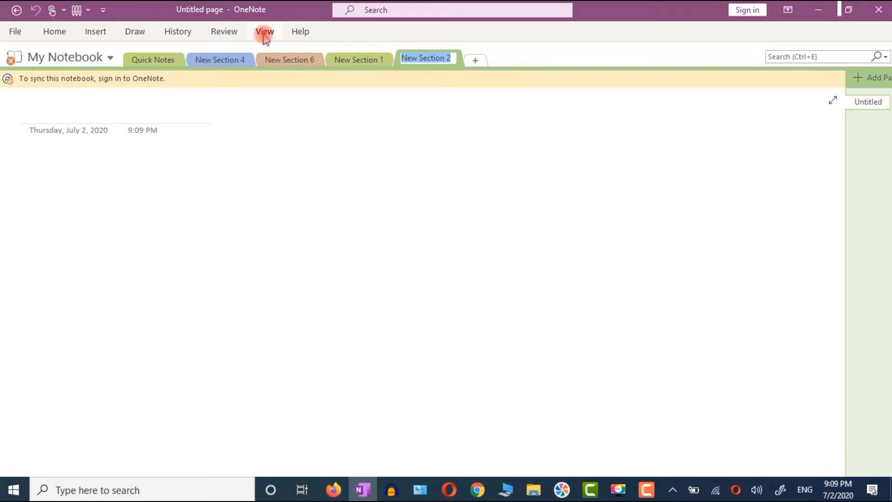
left_click(264, 34)
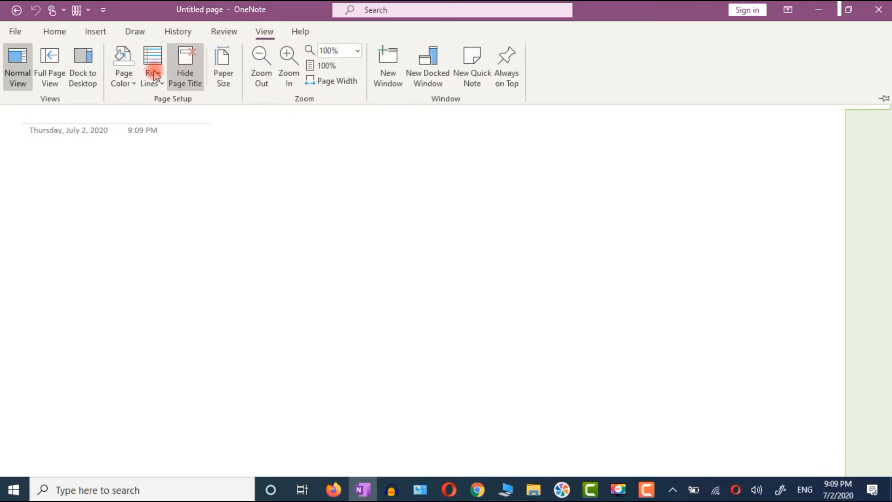
left_click(162, 85)
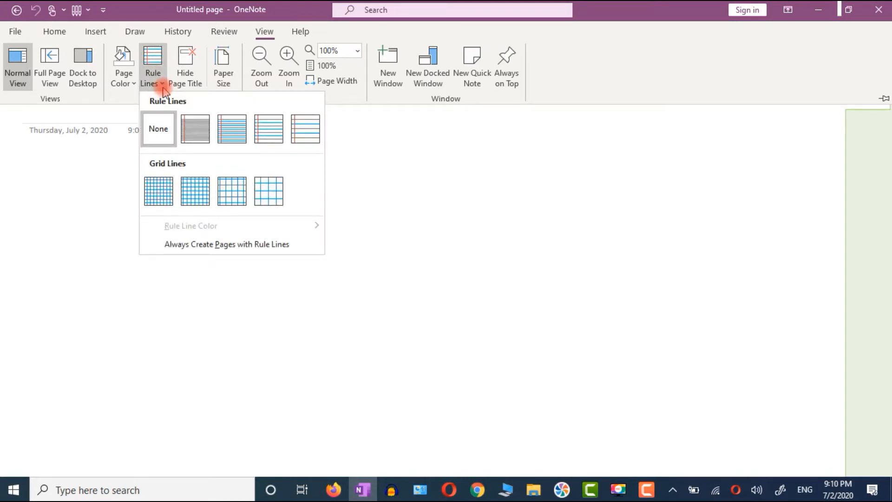
left_click(271, 128)
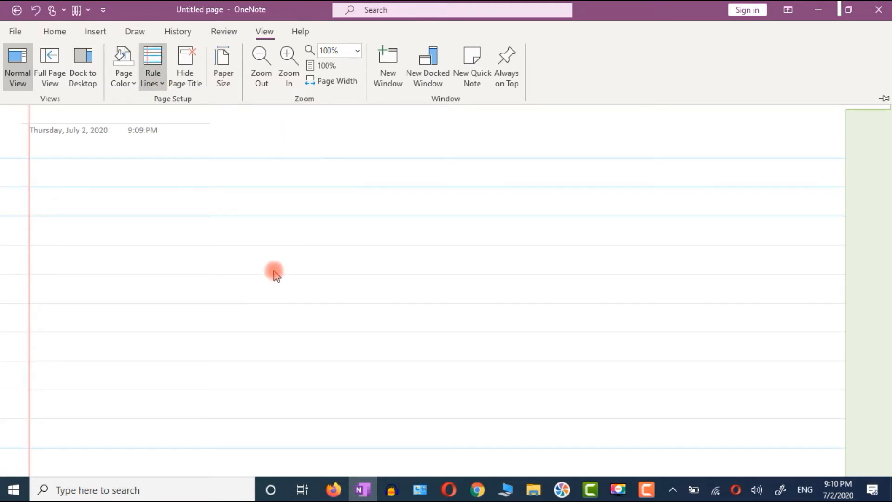
left_click(160, 137)
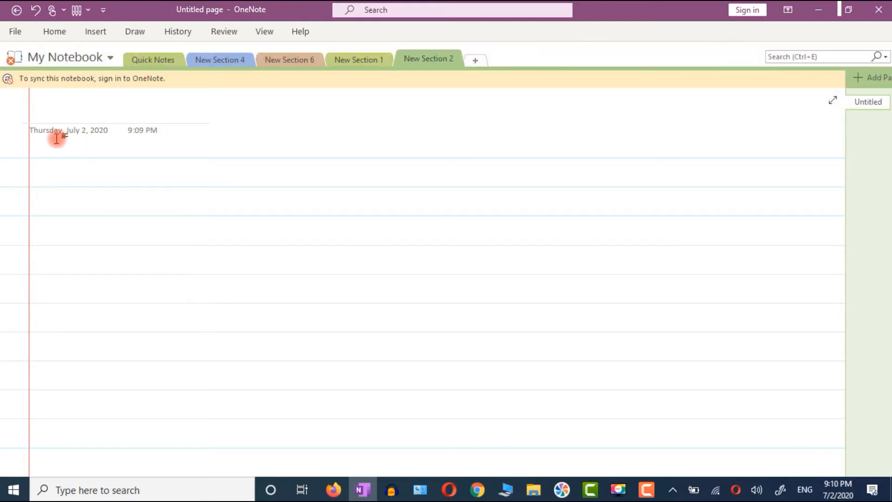
Hide the page title, date and time on the ruled page.
left_click(173, 139)
key("Down")
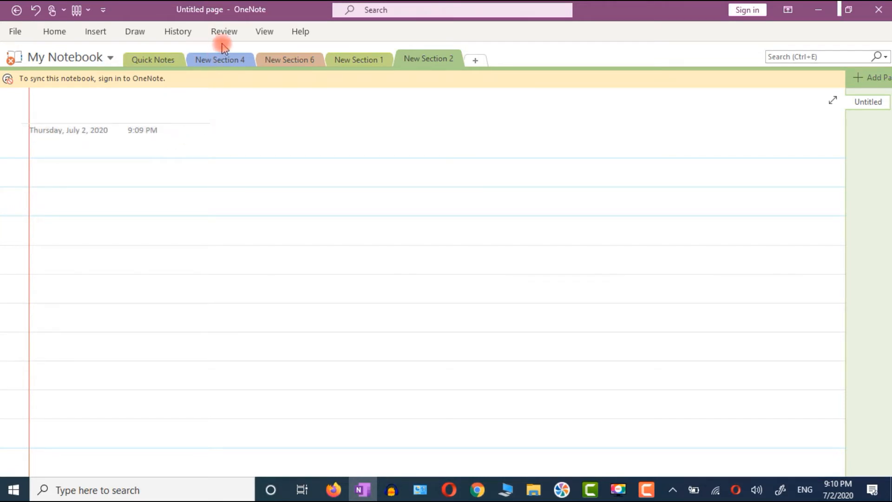
left_click(263, 37)
left_click(185, 91)
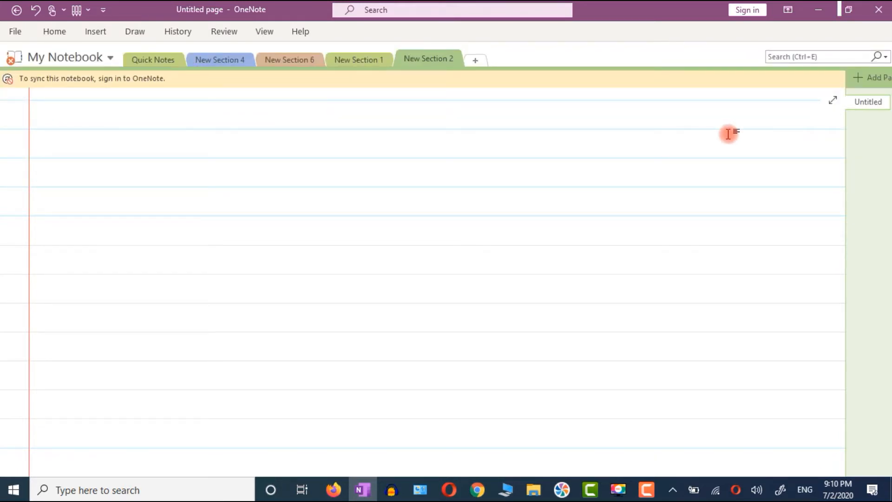
Handwrite the underlined heading "Aldehydes" and "Lecture # 5" in red ink across the top of the page.
mouse_move(350, 131)
left_mouse_down()
mouse_move(370, 129)
mouse_move(362, 128)
mouse_move(380, 111)
mouse_move(399, 124)
mouse_move(456, 117)
left_mouse_up()
left_click_drag(364, 145, 437, 132)
mouse_move(560, 107)
left_mouse_down()
mouse_move(581, 123)
mouse_move(576, 129)
mouse_move(595, 116)
mouse_move(641, 118)
mouse_move(607, 110)
mouse_move(697, 131)
mouse_move(702, 108)
left_mouse_up()
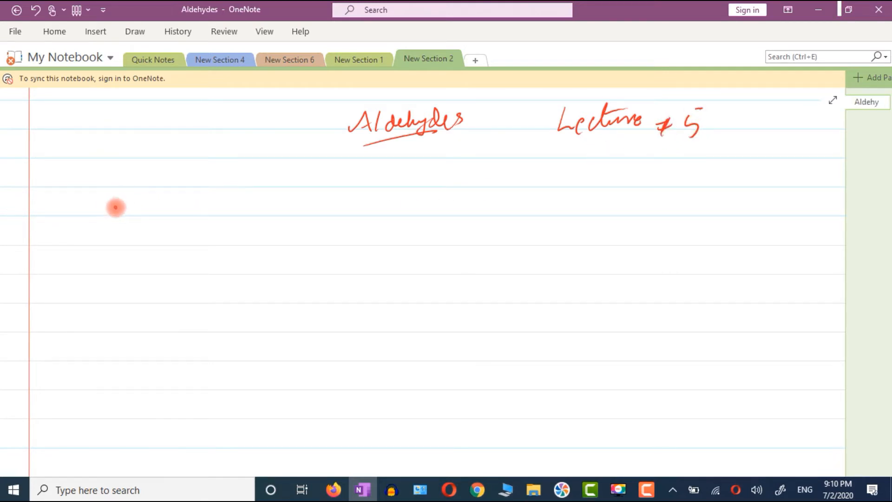
Handwrite the line "Aldehydes are organic compds" in red below the heading and end it with a wavy stroke.
mouse_move(136, 208)
left_mouse_down()
mouse_move(158, 203)
mouse_move(155, 213)
mouse_move(172, 220)
mouse_move(211, 201)
mouse_move(228, 229)
mouse_move(257, 205)
mouse_move(397, 213)
mouse_move(415, 205)
mouse_move(410, 215)
mouse_move(475, 204)
left_mouse_up()
mouse_move(532, 200)
left_mouse_down()
mouse_move(564, 214)
mouse_move(589, 207)
mouse_move(544, 232)
left_mouse_up()
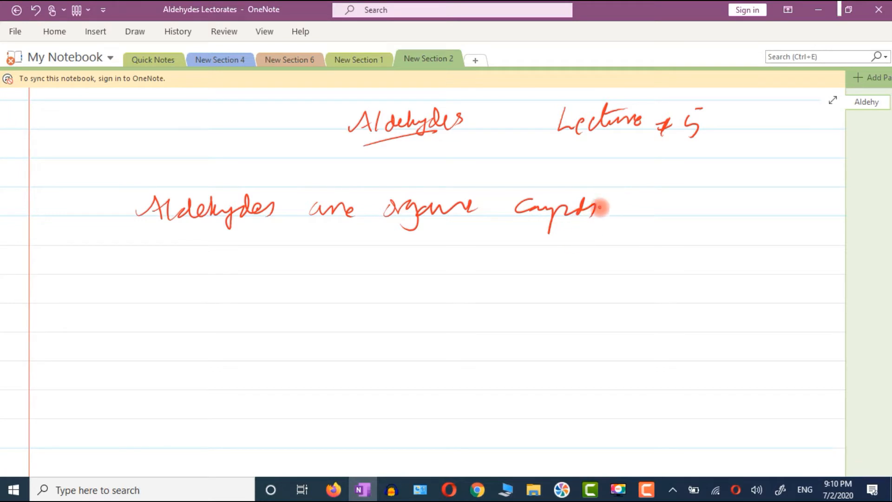
left_click_drag(620, 218, 676, 213)
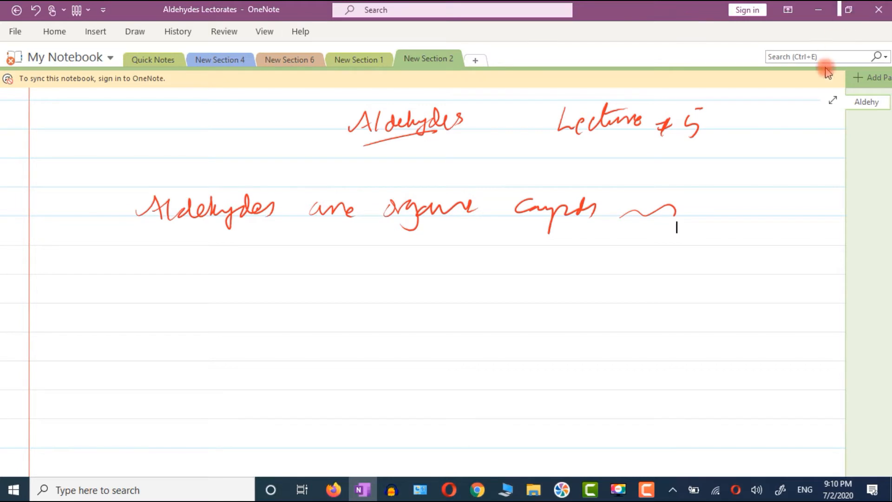
Bring up the running screen recorder and stop the recording.
left_click(645, 493)
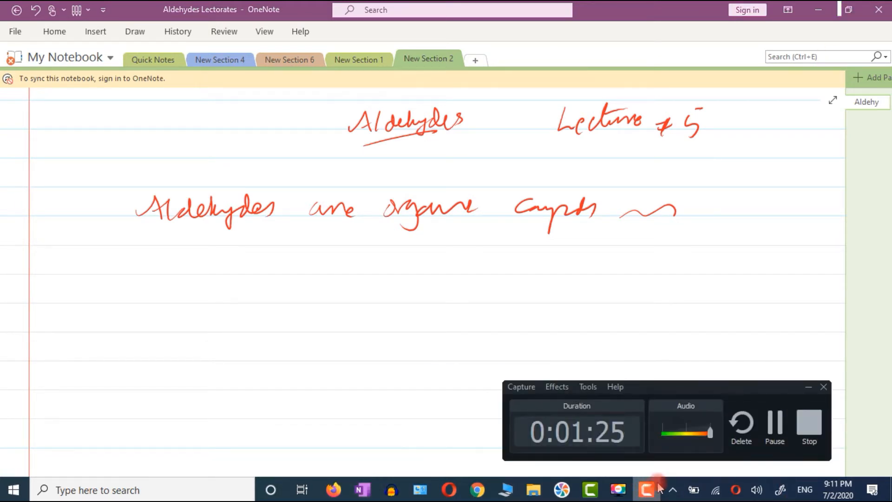
left_click(809, 425)
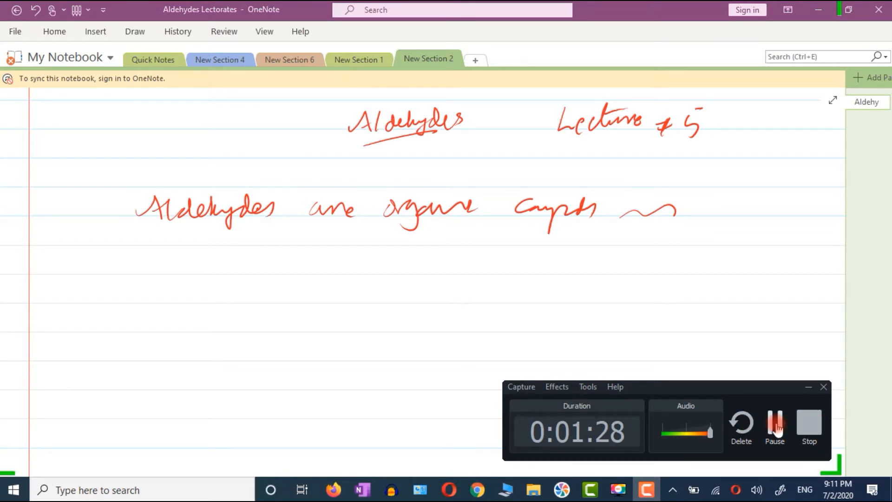
left_click(808, 428)
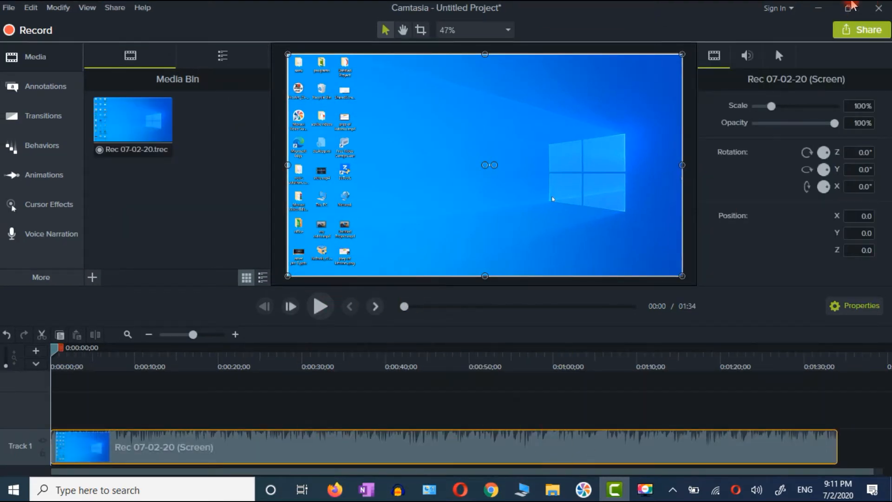
Close OneNote and return to the Camtasia editor.
left_click(818, 8)
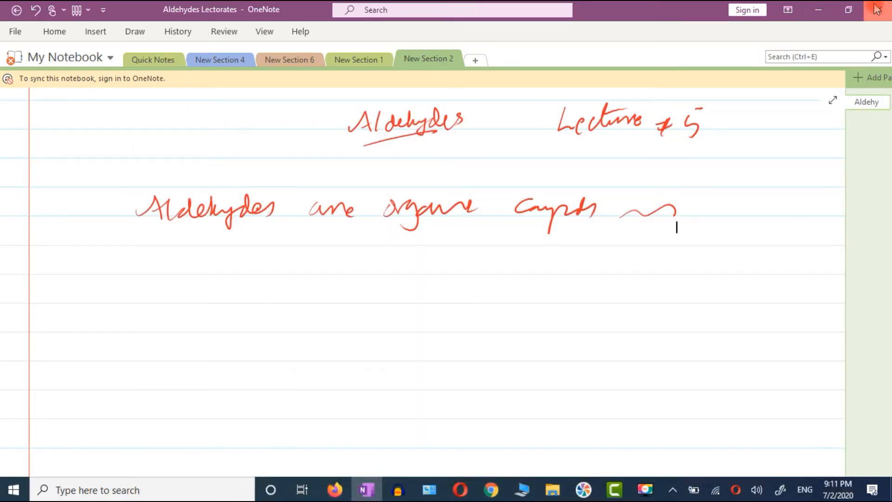
left_click(876, 8)
left_click(610, 491)
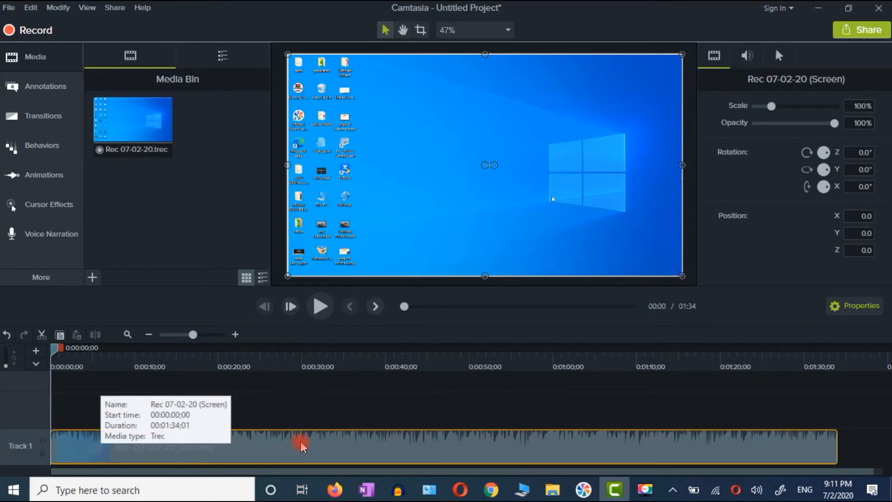
Preview the recording at several points and return the playhead to the start of the timeline.
left_click(321, 308)
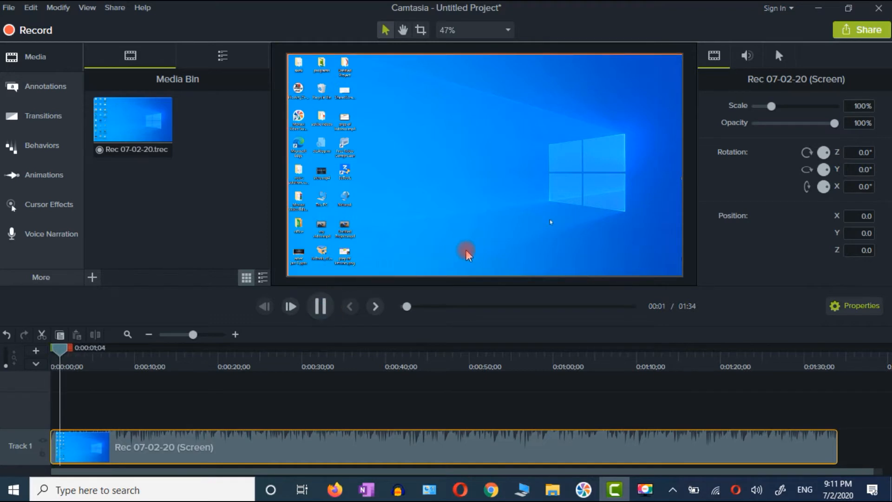
left_click(442, 307)
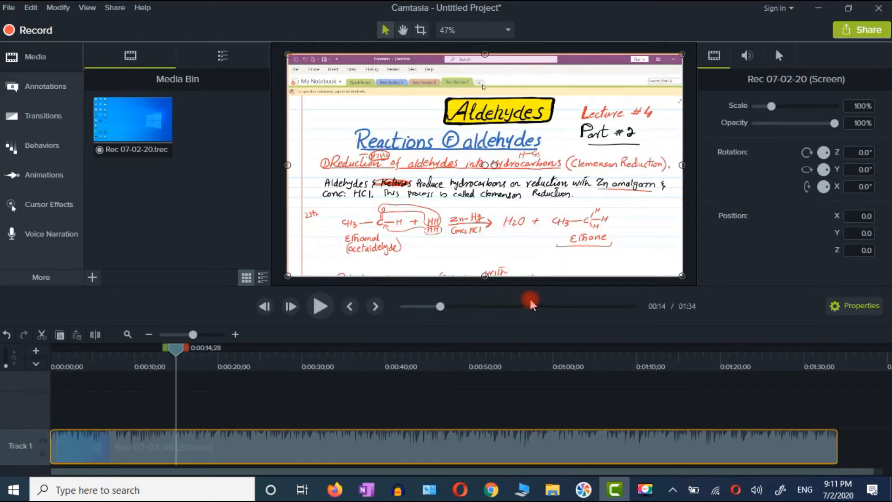
left_click(519, 306)
left_click_drag(458, 346, 43, 405)
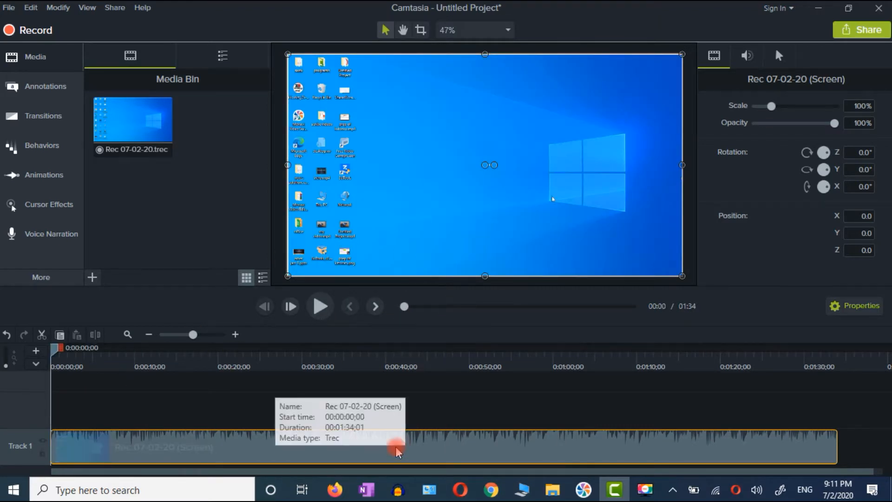
Separate the audio and video of the recorded clip on Track 1 and select each resulting clip.
left_click_drag(378, 448, 377, 445)
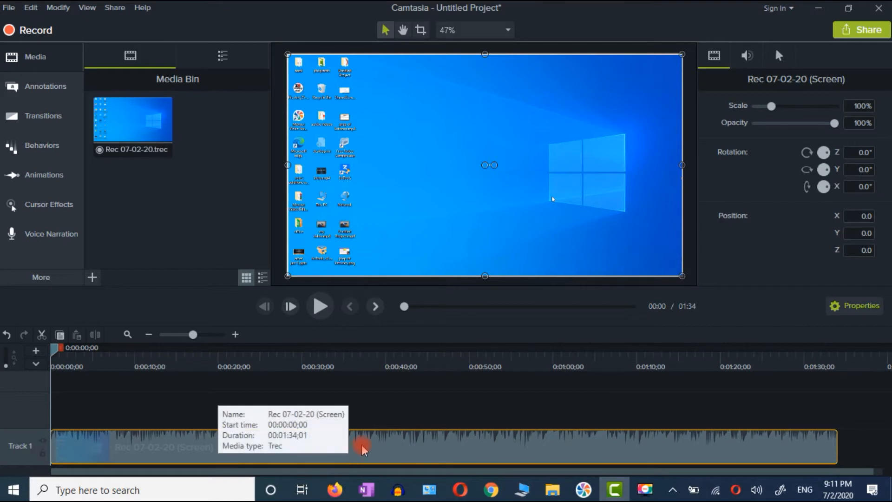
right_click(368, 458)
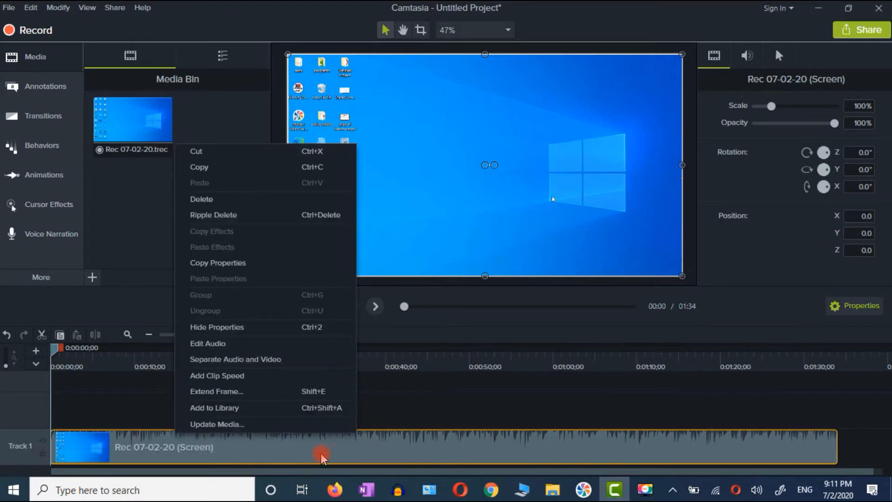
left_click(265, 360)
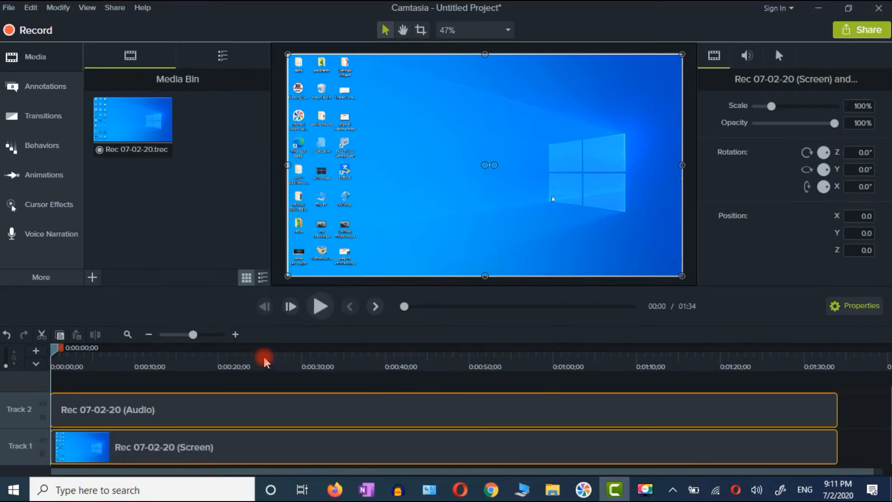
left_click(321, 452)
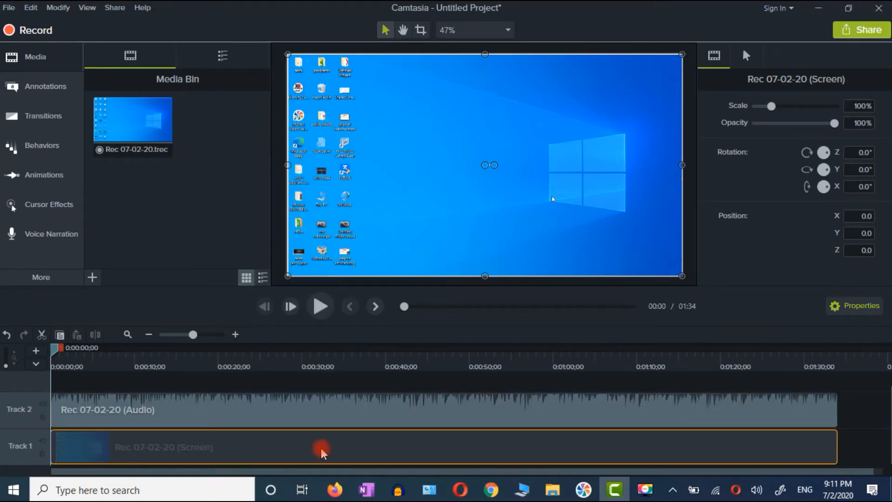
left_click(324, 411)
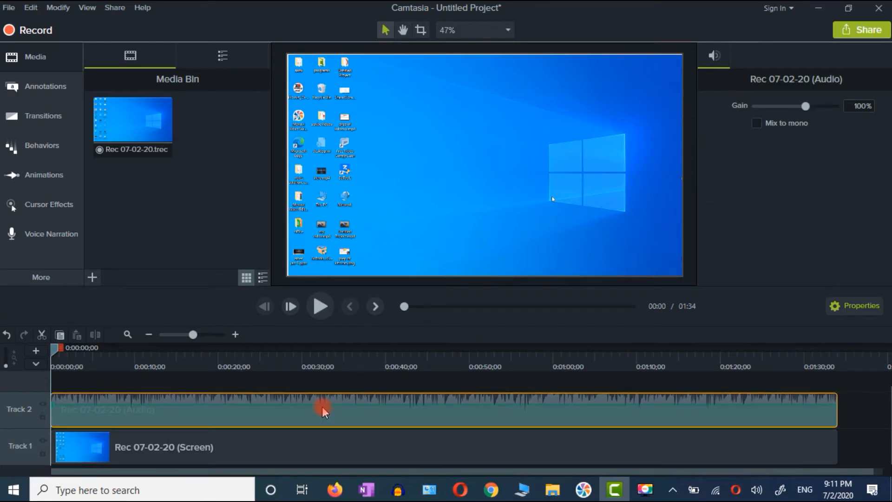
Add the Cursor Highlight effect to the screen clip on Track 1.
left_click(233, 459)
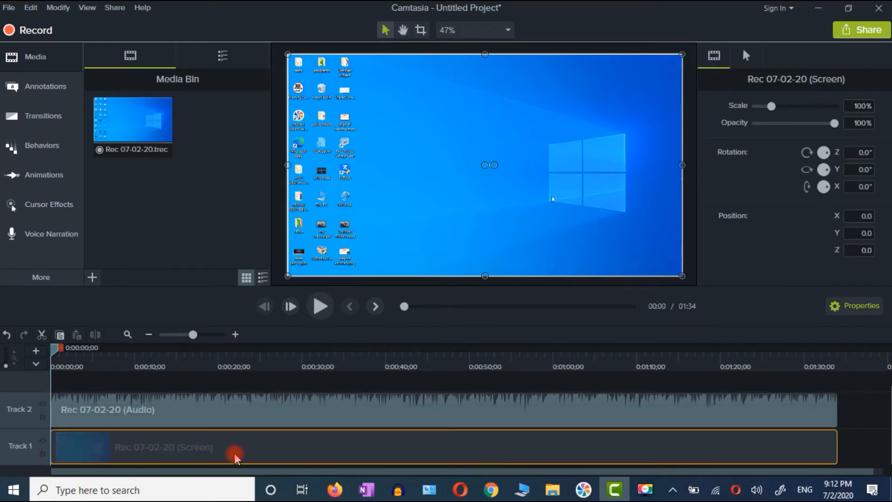
left_click(169, 432)
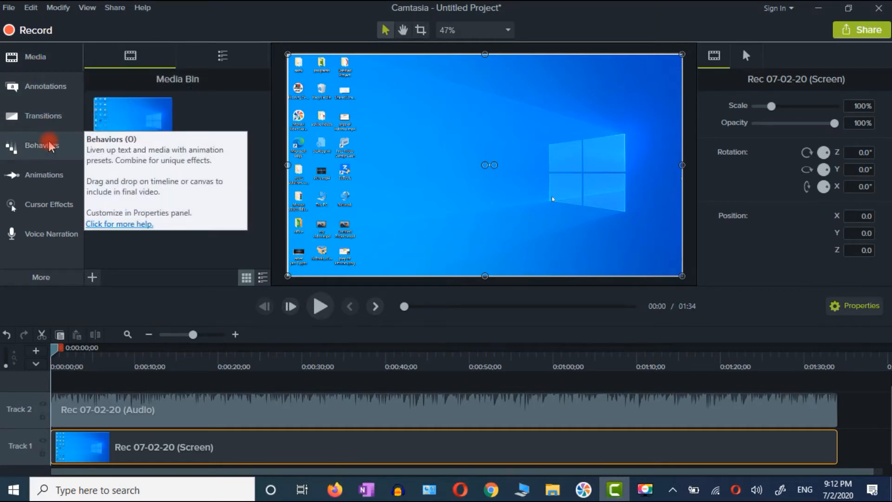
left_click(49, 204)
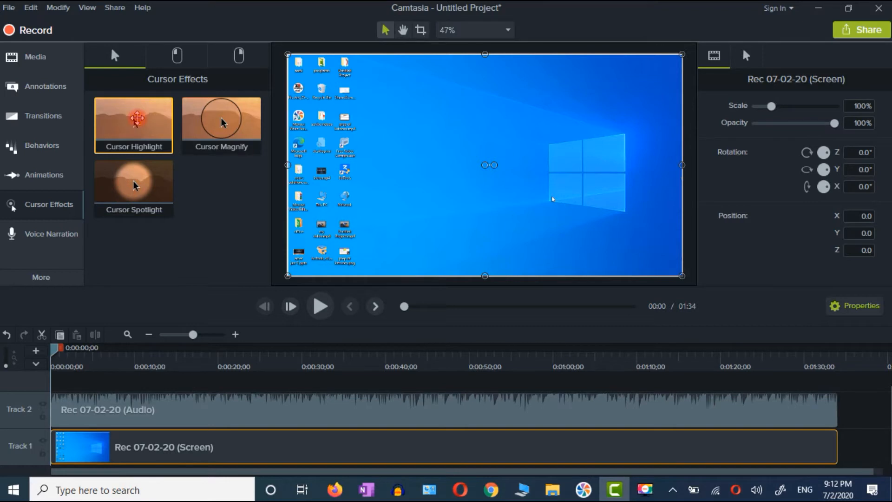
left_click_drag(132, 125, 184, 447)
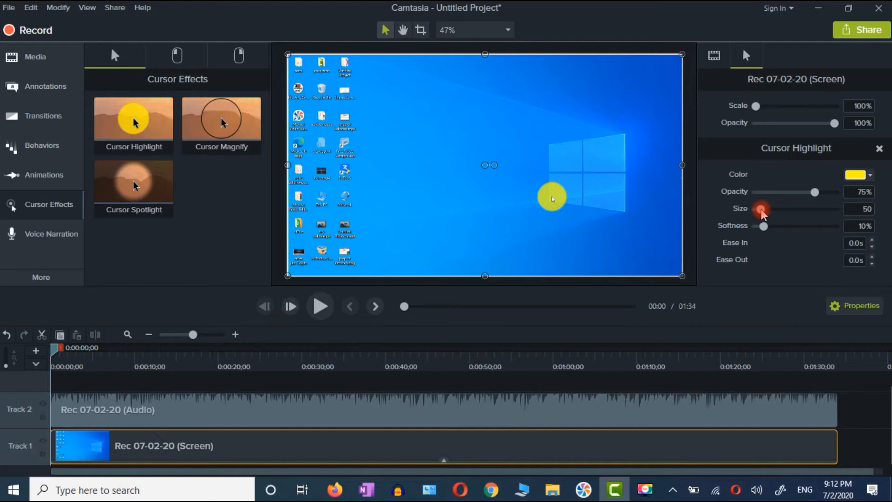
Set the cursor highlight's size to 10, its color to orange-red and its opacity to 100%.
left_click_drag(761, 211, 758, 211)
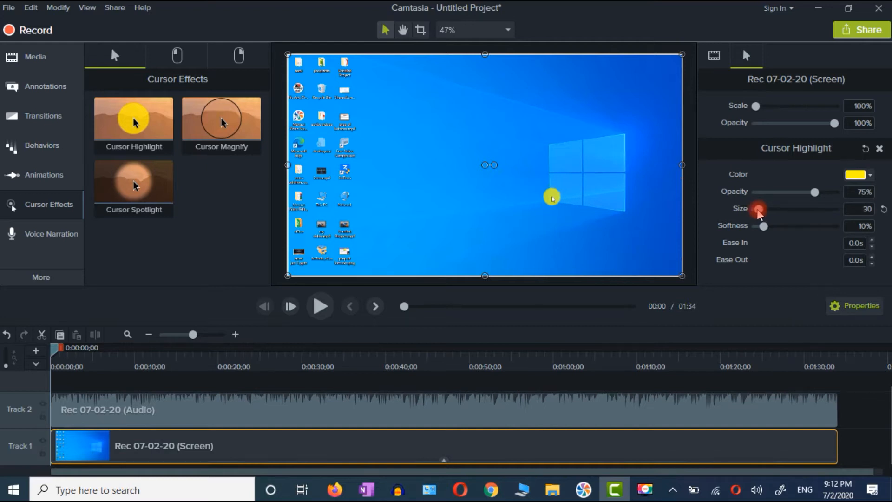
left_click(866, 175)
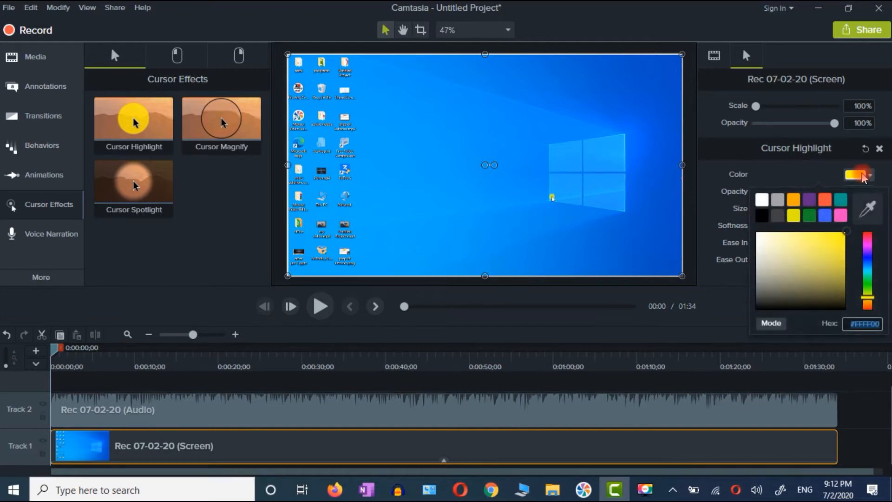
left_click(825, 201)
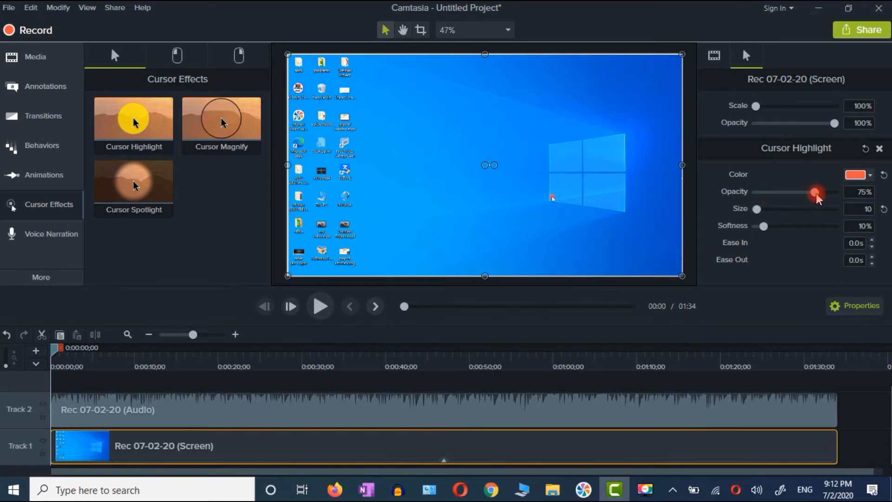
mouse_move(840, 197)
left_mouse_down()
mouse_move(764, 195)
mouse_move(837, 197)
left_mouse_up()
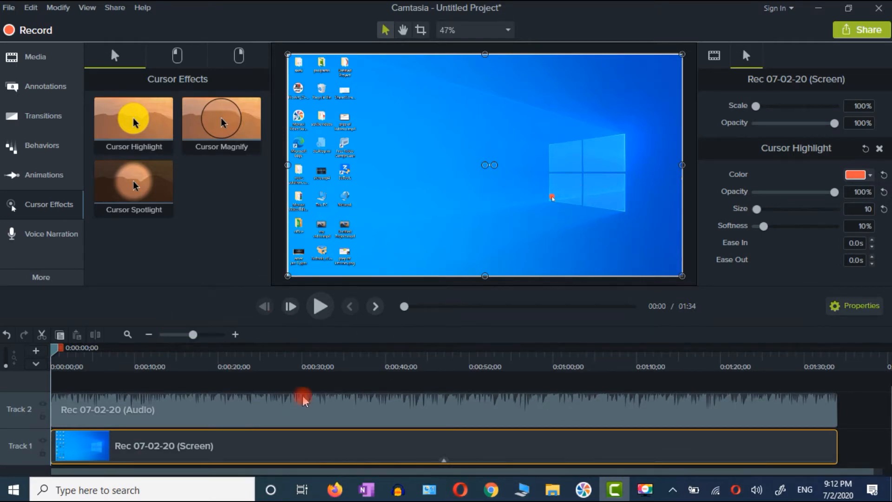
Play the recording from the start and from about 01:00 to check the cursor highlight, and pause it.
left_click(320, 306)
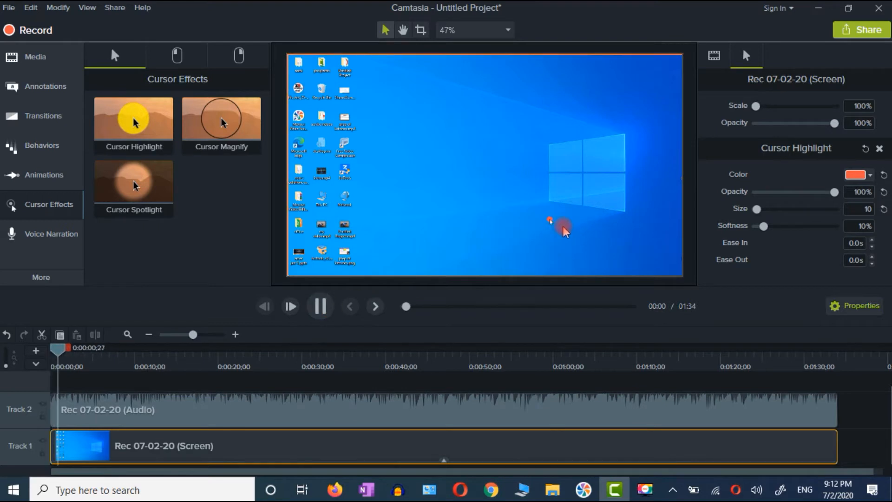
left_click(573, 306)
left_click(320, 306)
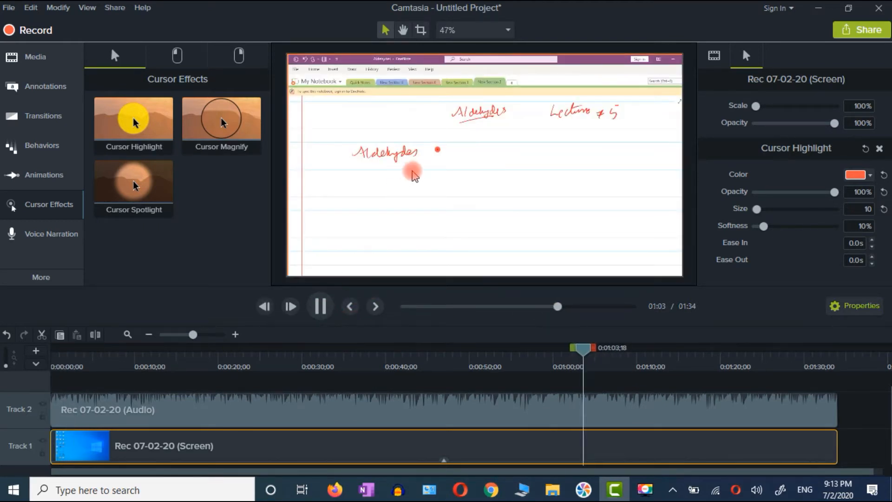
left_click(321, 314)
Apply the Noise Removal effect to the audio clip on Track 2 with sensitivity -3 and amount 16.
left_click(207, 423)
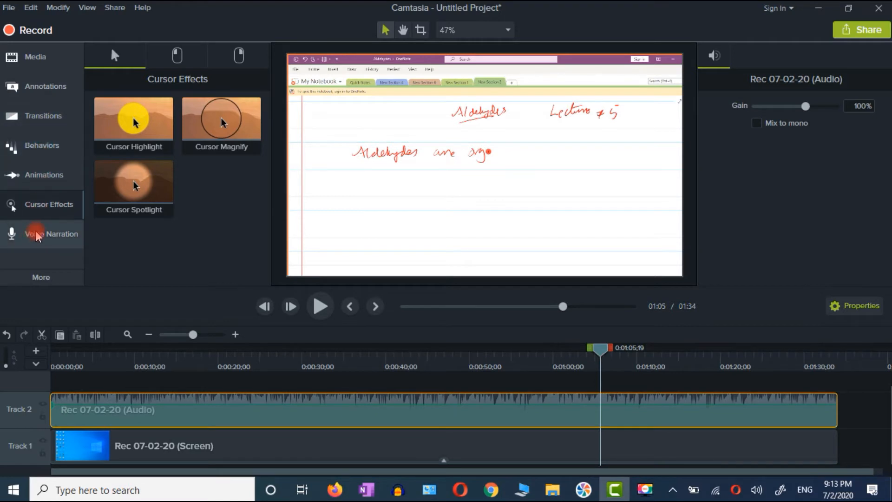
left_click(42, 281)
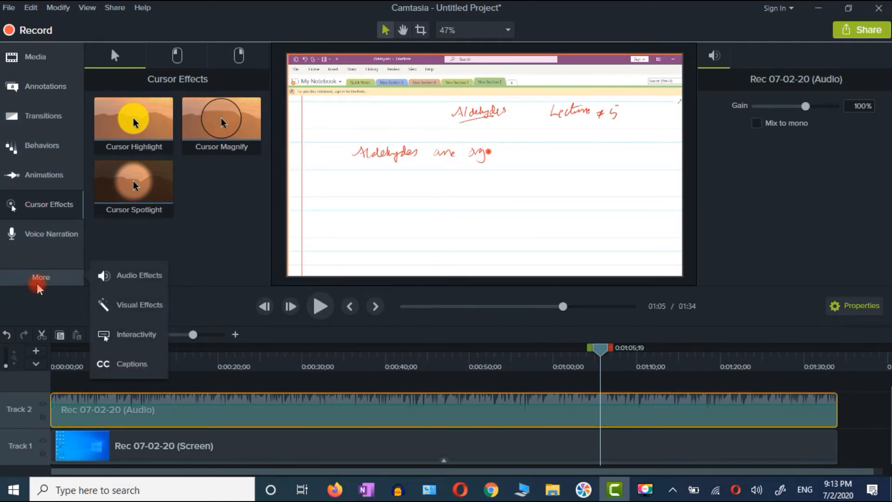
left_click(139, 275)
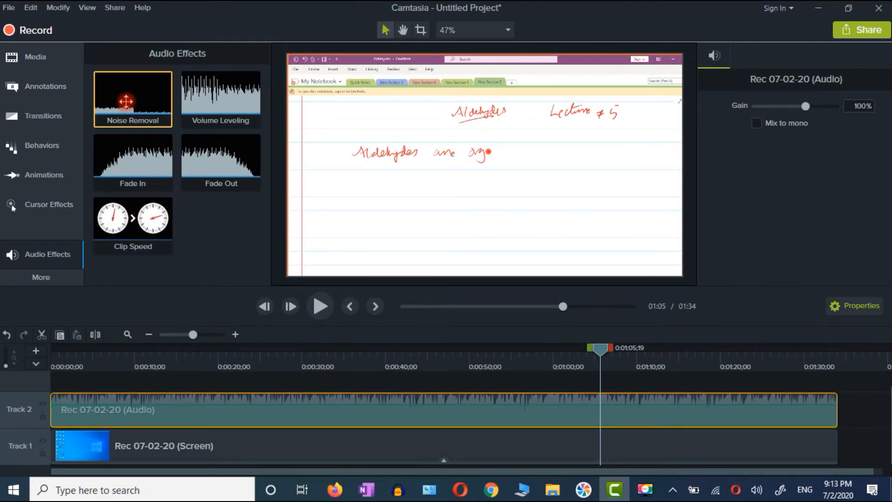
left_click_drag(142, 94, 273, 407)
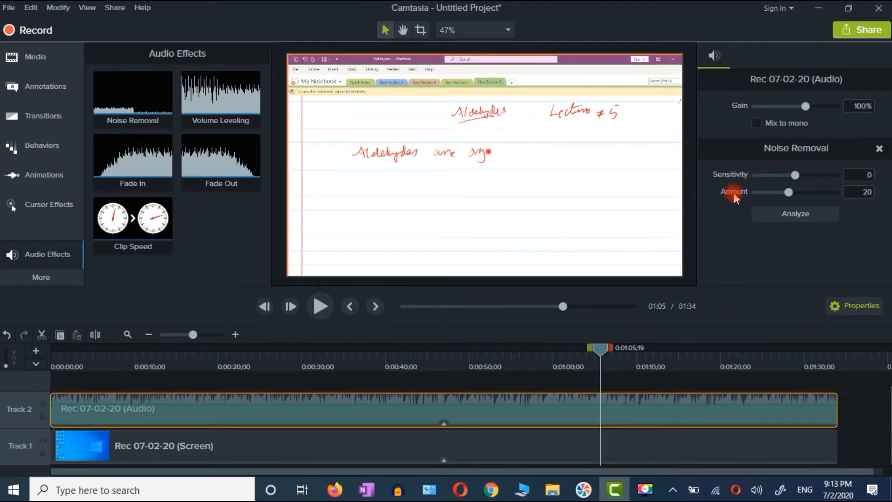
left_click_drag(794, 177, 779, 198)
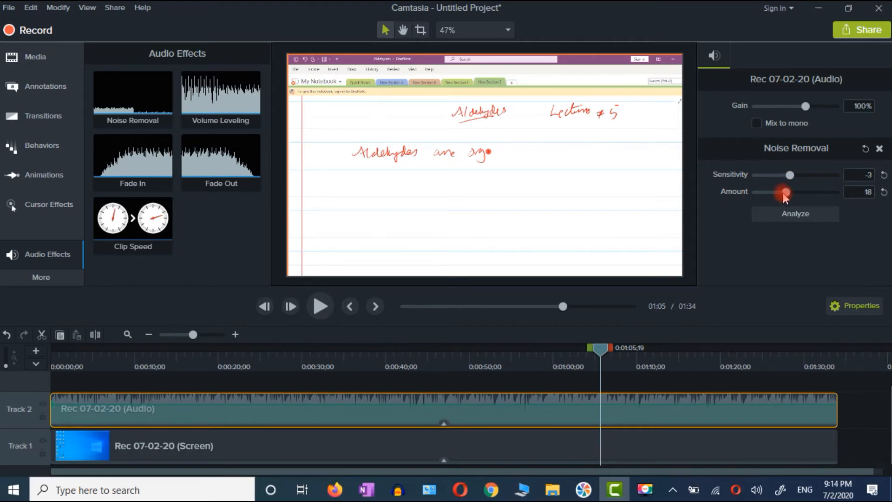
left_click_drag(786, 198, 790, 178)
Play the recording from around 00:50 to check the noise-reduced audio, and pause it.
left_click(486, 308)
left_click(325, 310)
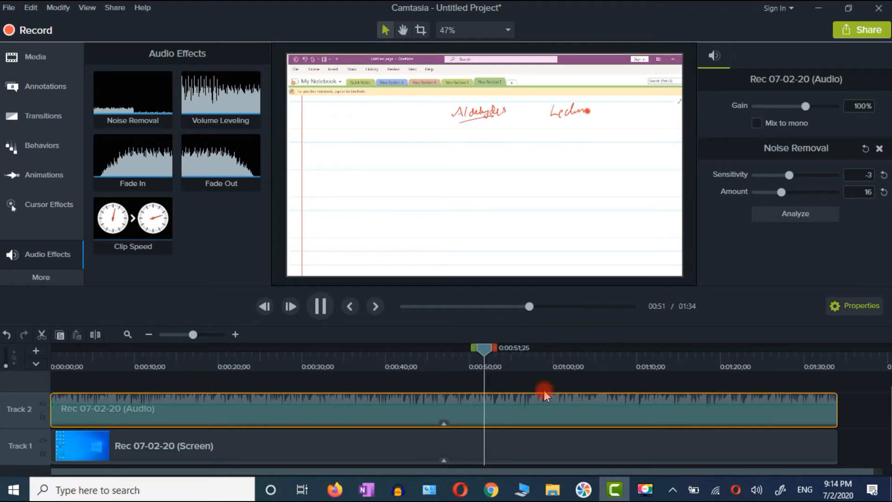
left_click(320, 306)
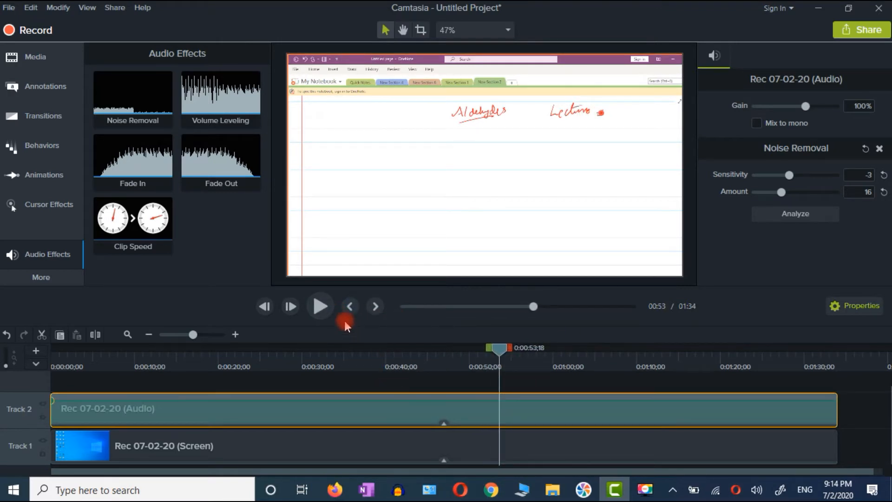
Continue playing the recording from 00:53 to about 01:06 to check the audio, and pause it.
left_click(326, 311)
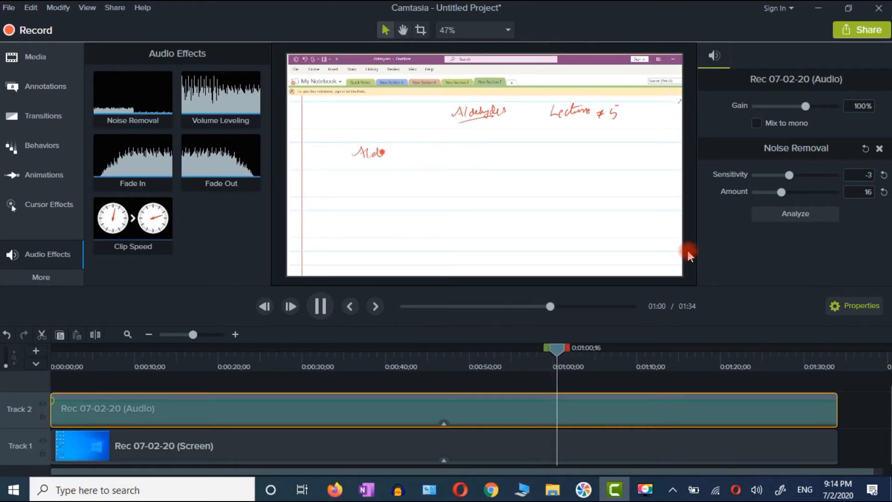
left_click(321, 309)
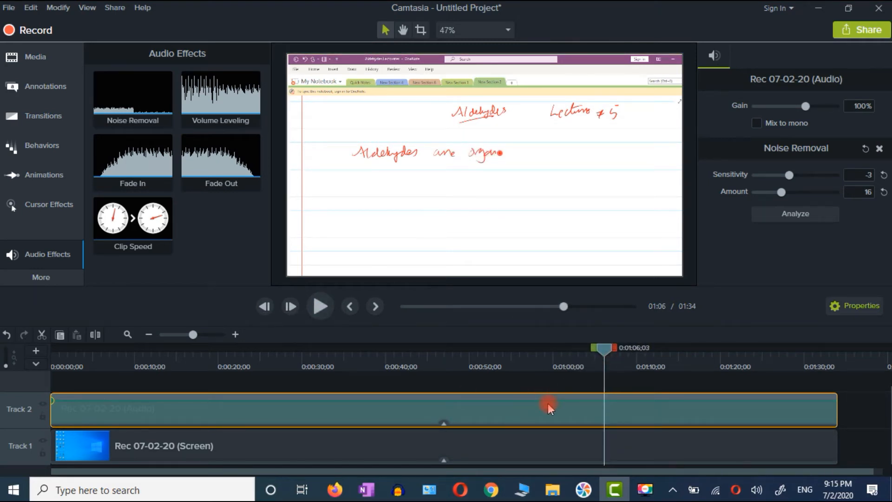
left_click_drag(549, 403, 551, 406)
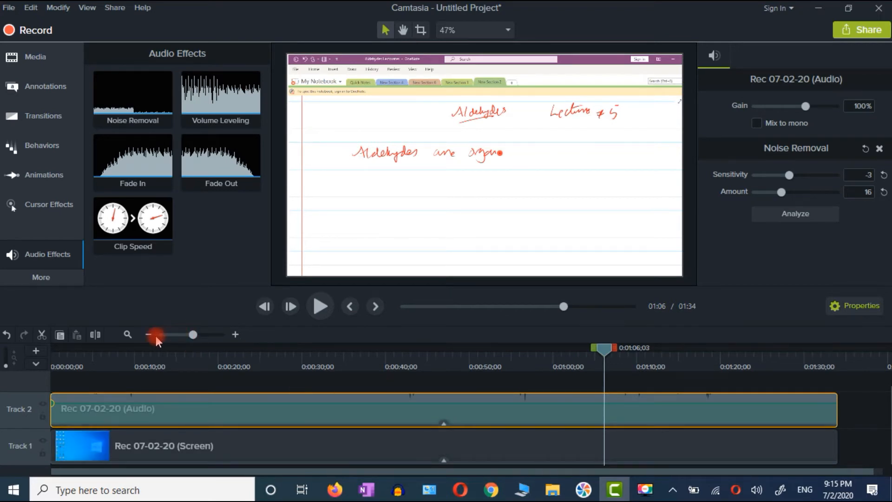
Cut the opening section from the start to about 0:00:37;10 out of both the audio and screen tracks.
mouse_move(200, 335)
left_mouse_down()
mouse_move(175, 335)
mouse_move(200, 342)
mouse_move(179, 344)
mouse_move(212, 340)
left_mouse_up()
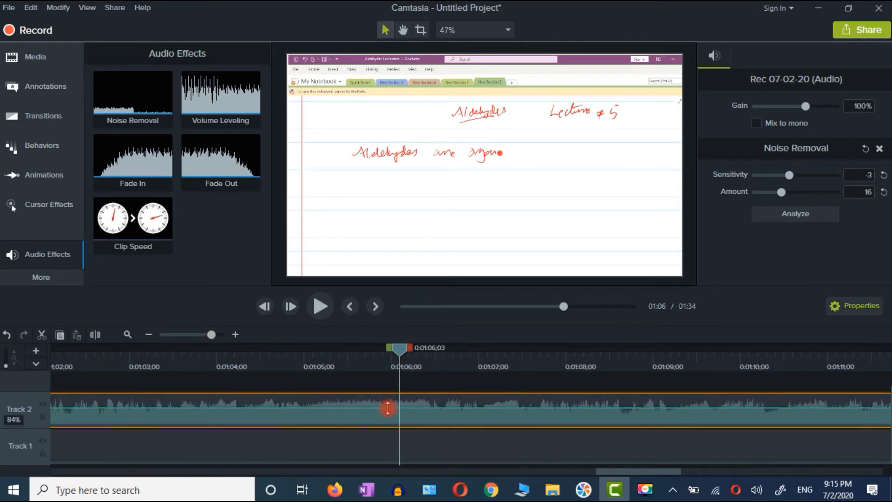
left_click_drag(401, 349, 5, 361)
left_click_drag(106, 362, 111, 362)
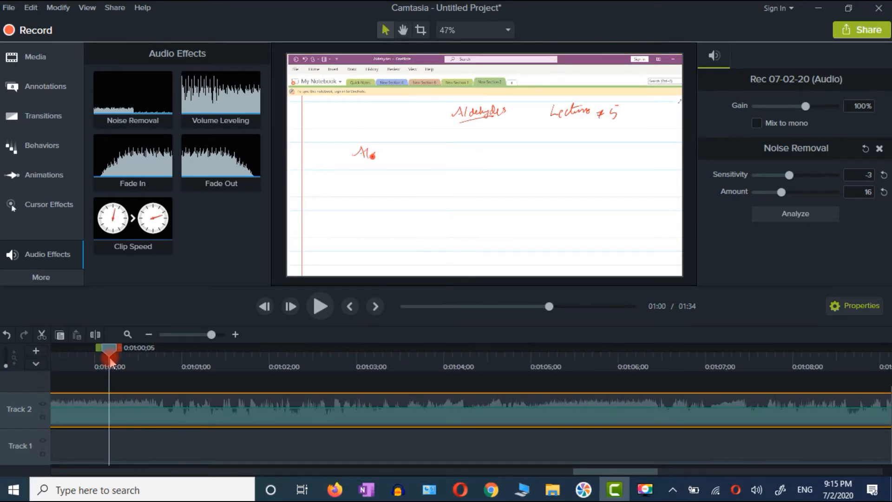
left_click_drag(582, 472, 525, 472)
left_click_drag(600, 349, 94, 350)
left_click_drag(533, 473, 26, 474)
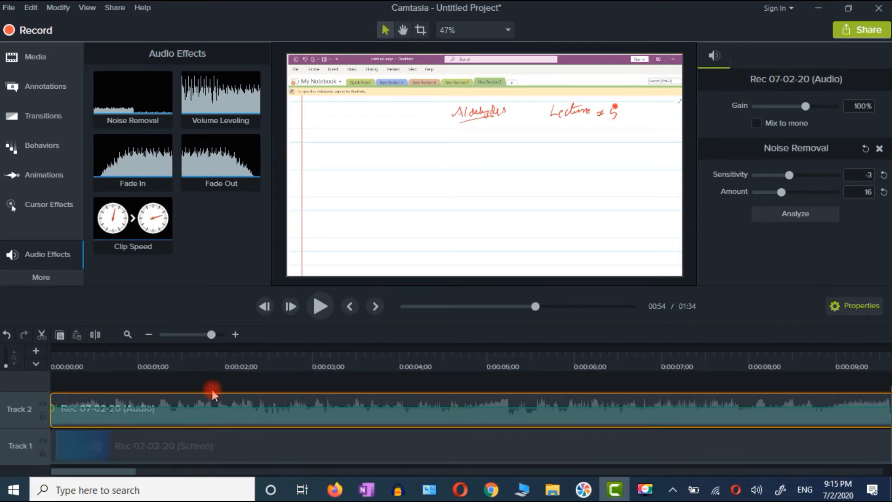
left_click(402, 307)
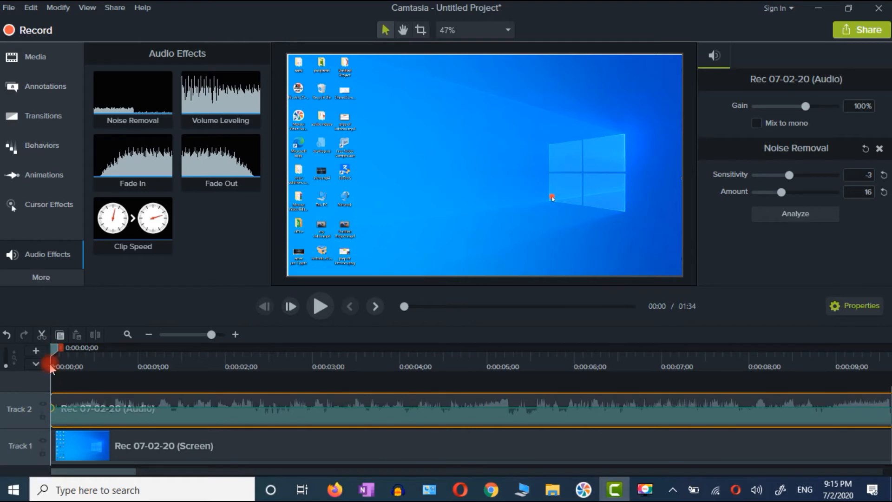
left_click_drag(60, 348, 836, 448)
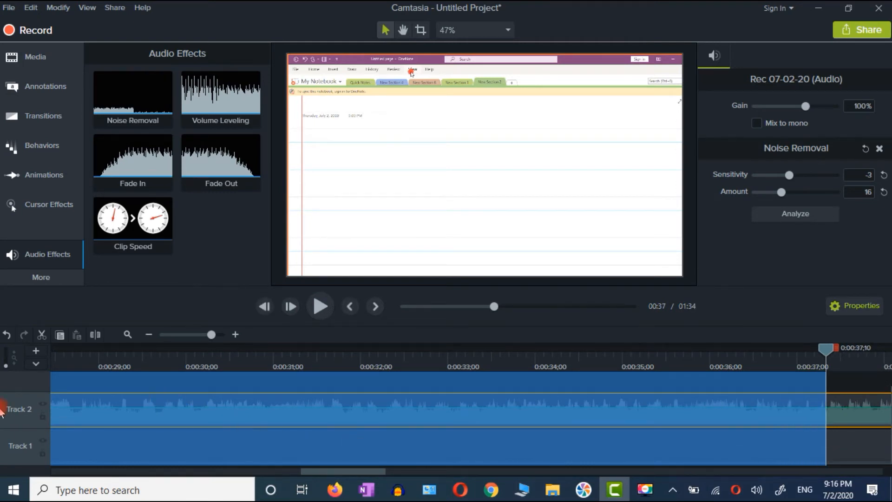
left_click(377, 307)
left_click(42, 335)
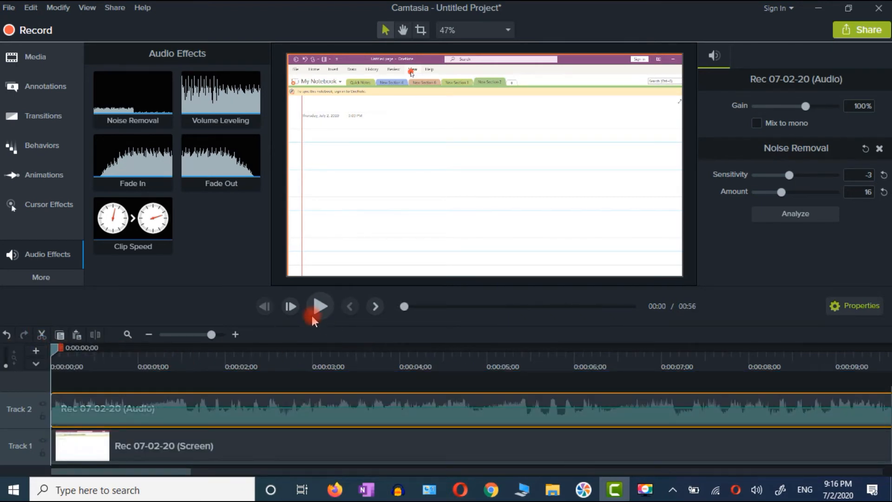
Play the trimmed recording from the start to about 00:10, and cut out the section from 0:00:11;29 to 0:00:12;20 on both tracks.
left_click(321, 308)
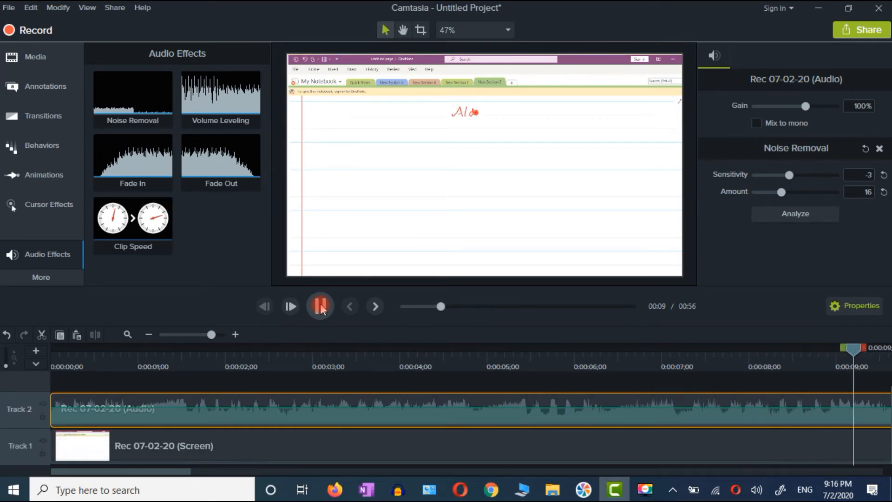
left_click(320, 304)
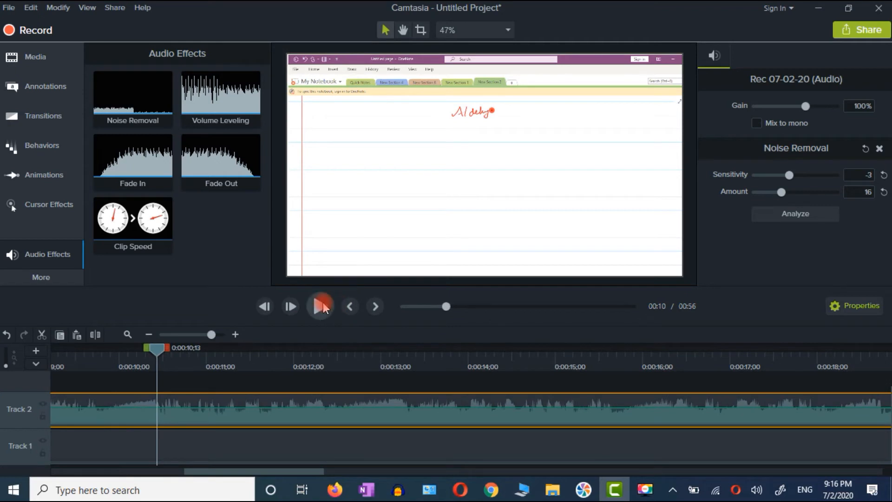
left_click_drag(147, 350, 362, 347)
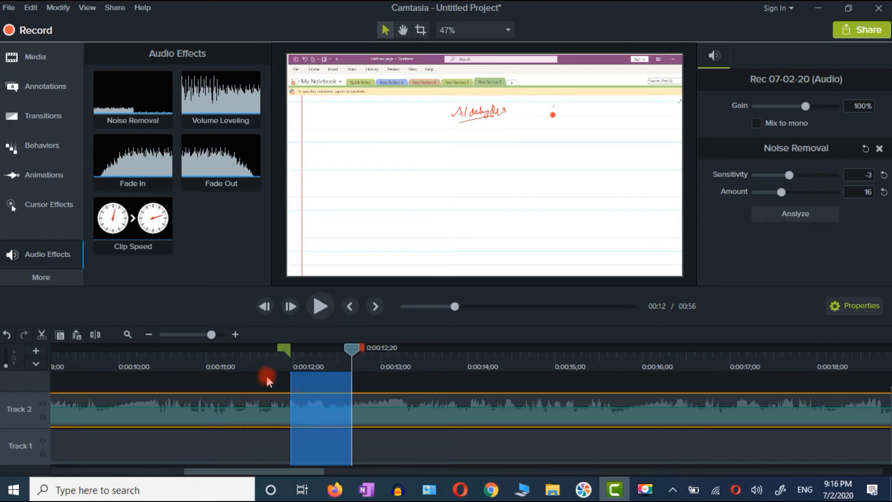
left_click(41, 335)
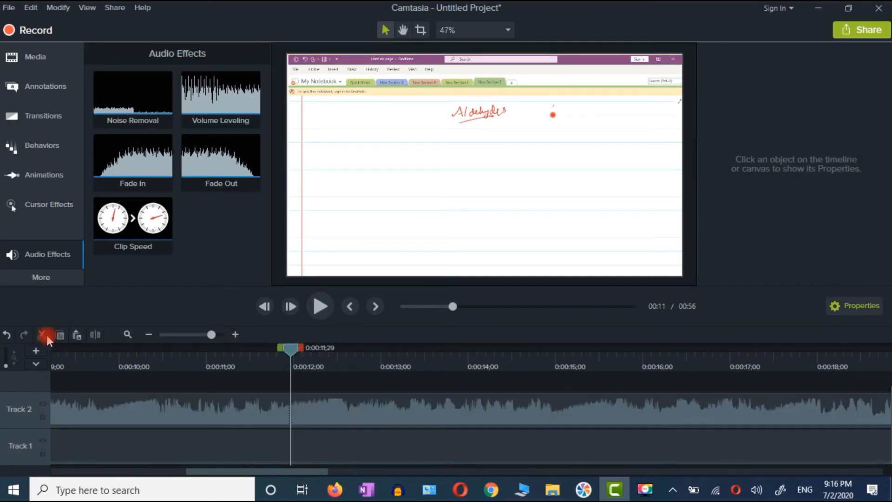
left_click(307, 416)
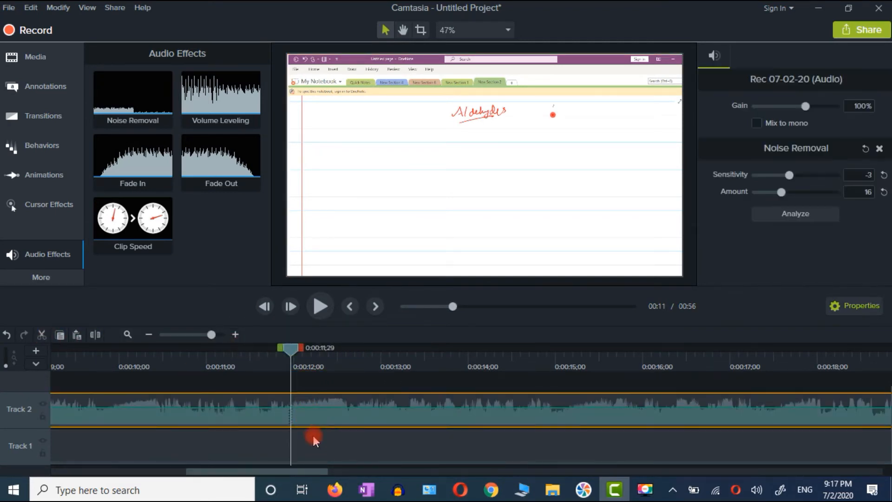
left_click(313, 435)
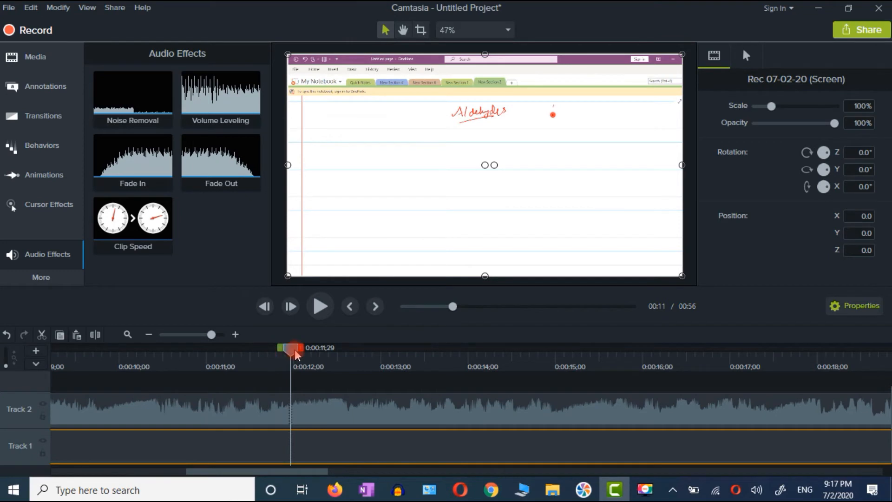
Split the audio clip on Track 2 and the screen clip on Track 1 together at 0:00:46;12.
left_click_drag(294, 351, 883, 381)
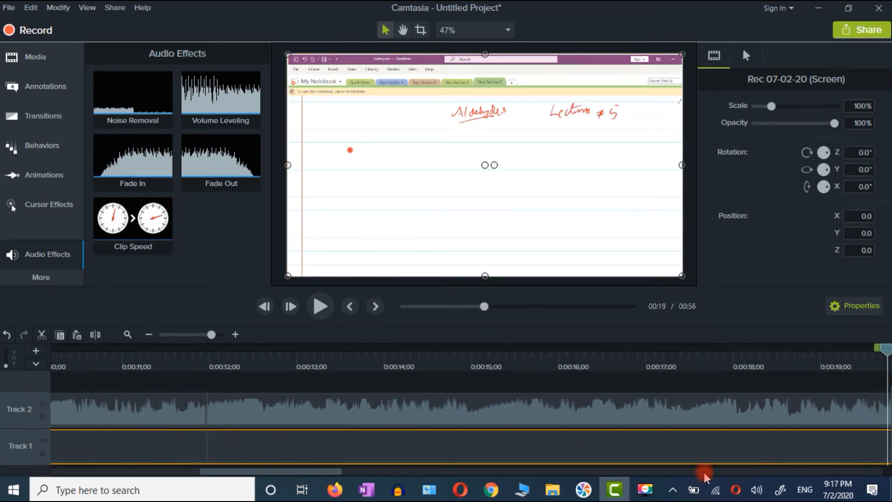
left_click_drag(288, 471, 827, 470)
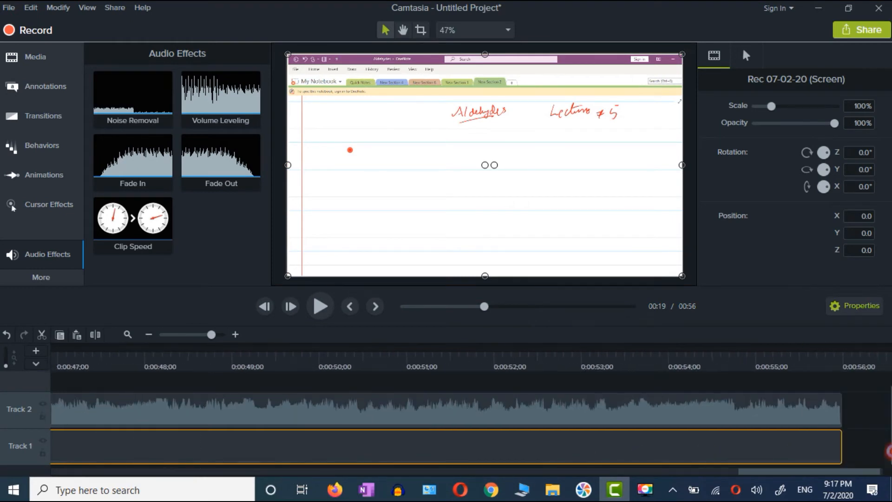
left_click(680, 348)
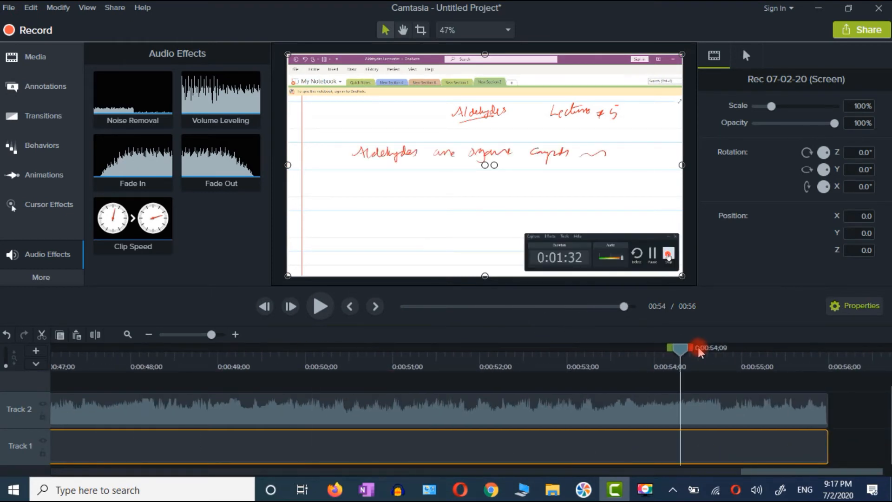
left_click_drag(687, 346, 285, 375)
left_click(299, 414)
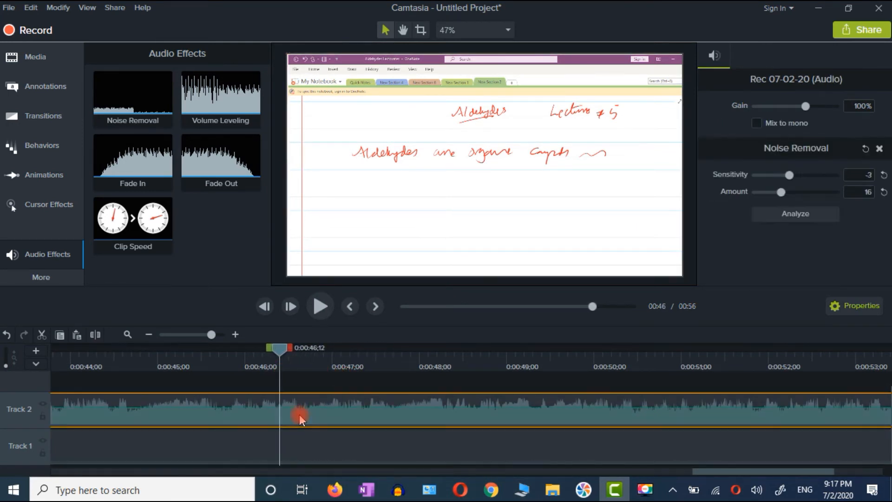
left_click(296, 438)
left_click(300, 400)
left_click(294, 454, "ctrl")
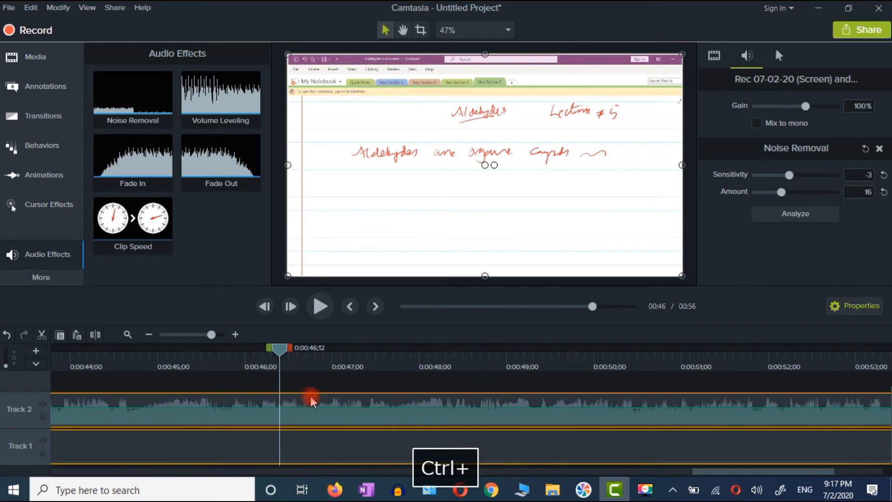
left_click(314, 406, "ctrl")
left_click(313, 406, "ctrl")
left_click(307, 437, "ctrl")
left_click(309, 447, "ctrl")
left_click(96, 335)
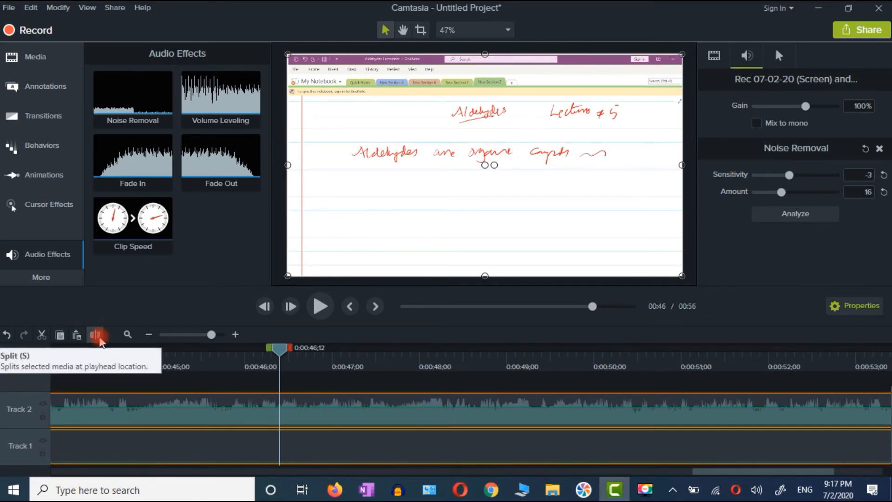
Cut the audio and screen clips that follow the split at 0:00:46;12 from the timeline.
left_click(360, 424)
left_click(388, 445)
left_click(389, 411)
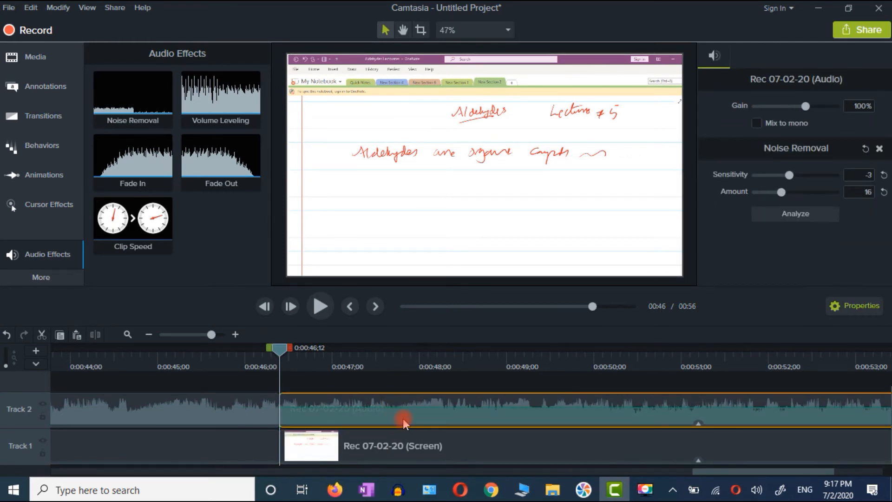
left_click(403, 444, "ctrl")
right_click(411, 415)
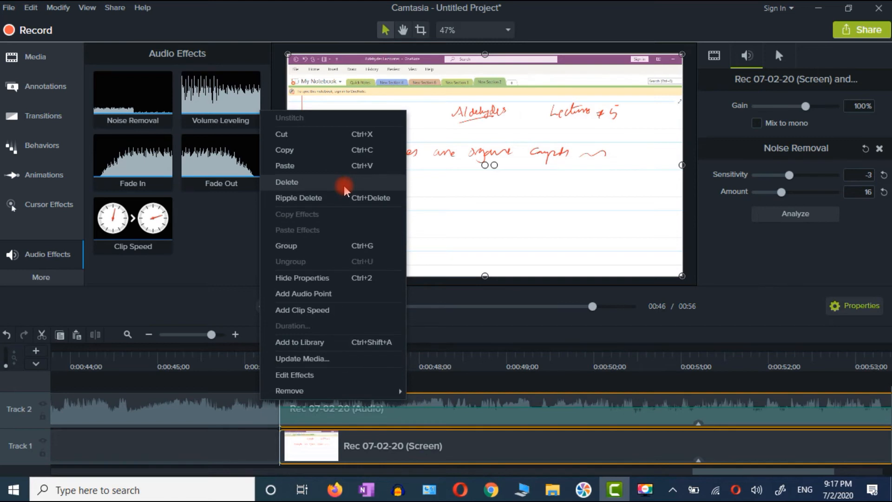
left_click(42, 334)
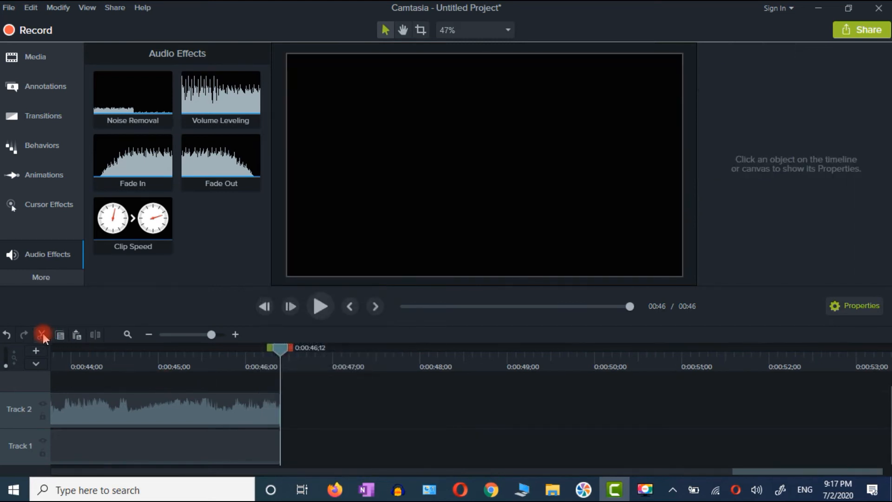
Add the blue rectangle callout from the full set of styles at 0:00:15;21, in the upper-right corner of the video.
left_click_drag(282, 350, 242, 350)
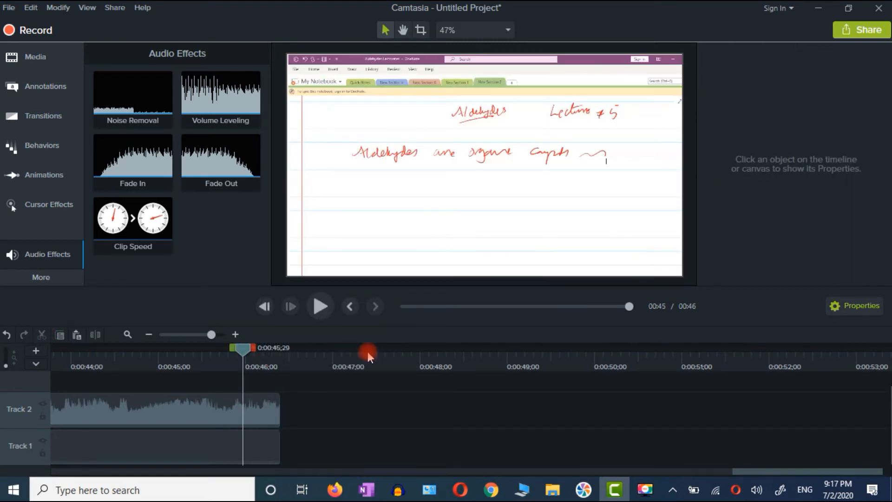
left_click_drag(545, 310, 470, 308)
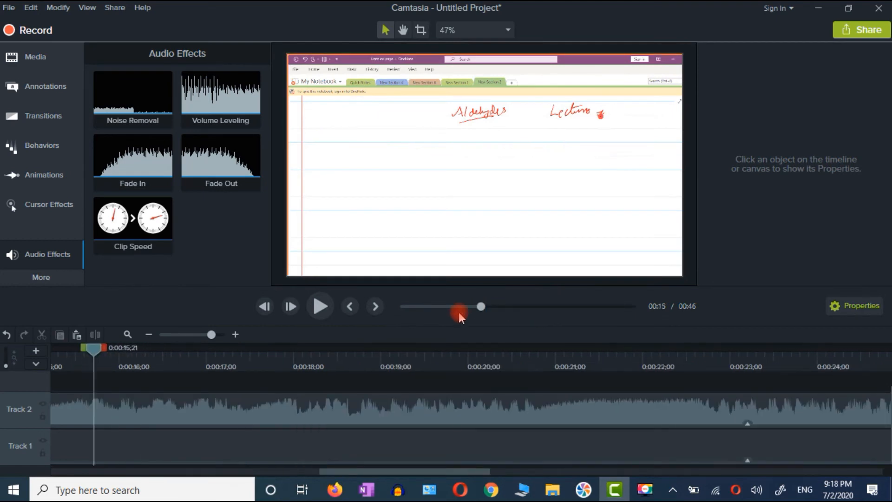
left_click_drag(467, 471, 339, 471)
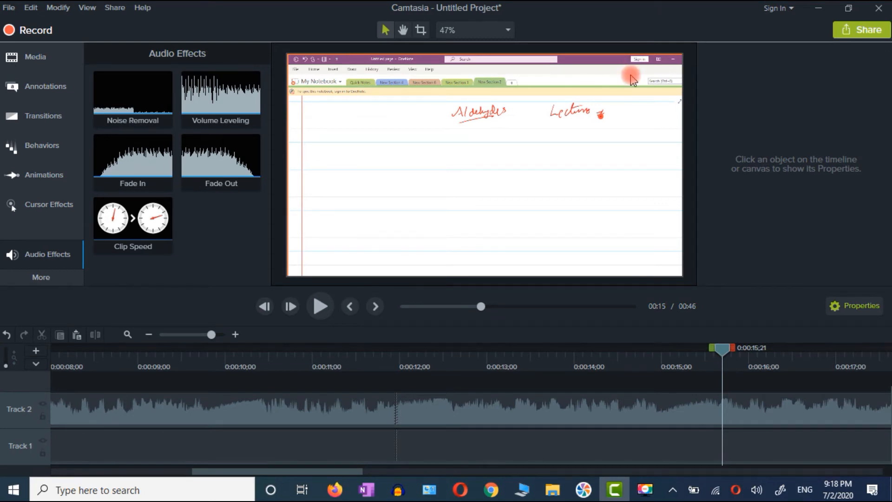
left_click(40, 86)
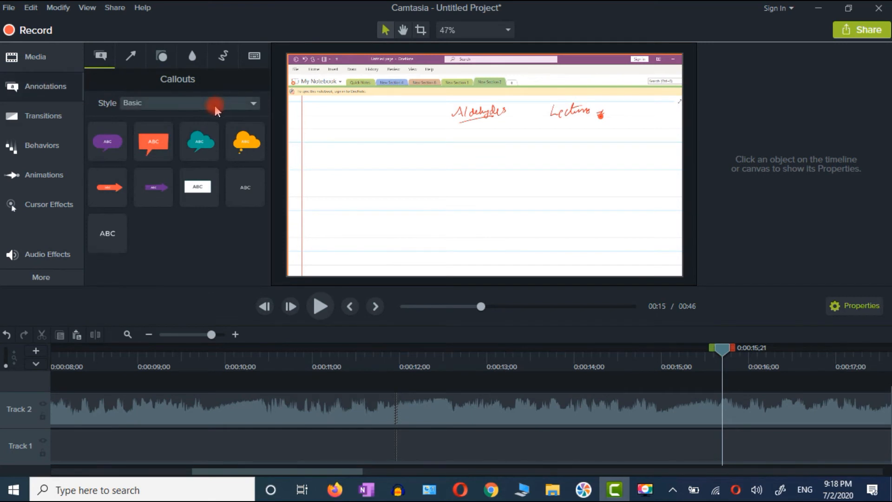
left_click(254, 103)
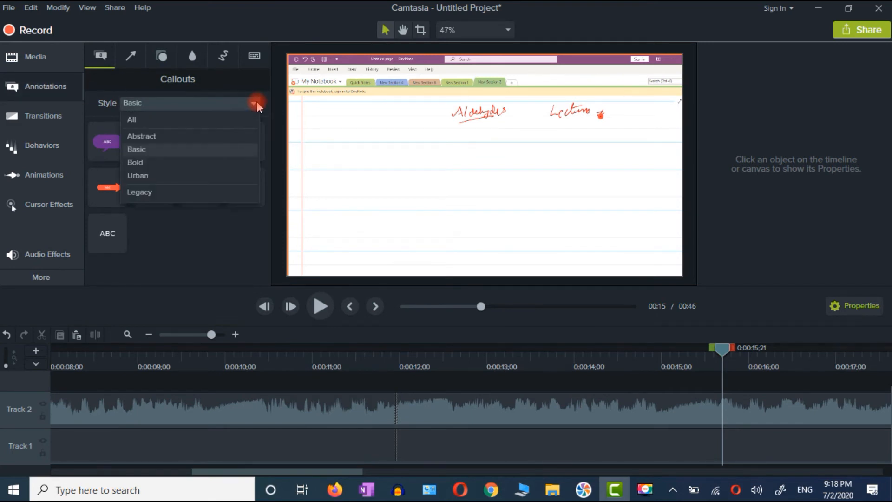
left_click(131, 121)
scroll(162, 176, "down", 3)
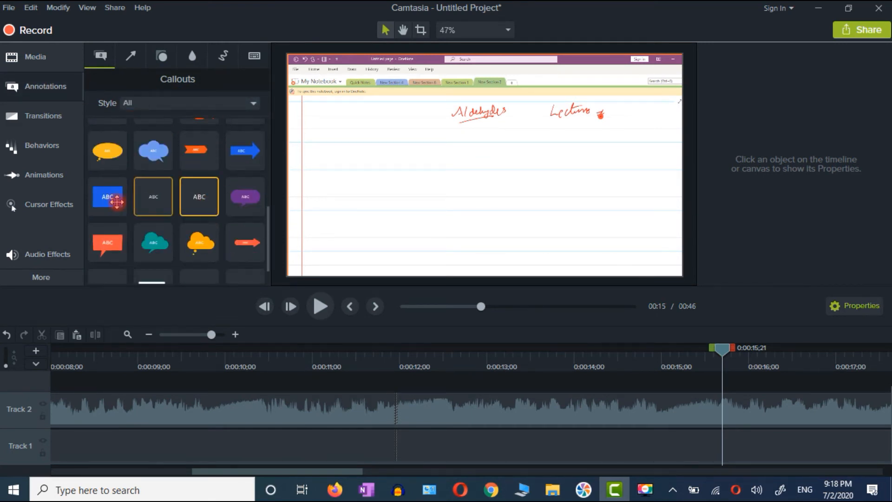
left_click_drag(108, 204, 641, 91)
Set the callout text to "subscribe like share" and reshape it into a thin banner along the video's upper edge, with text size 45.
double_click(636, 86)
type("sube")
key("BackSpace")
type("s")
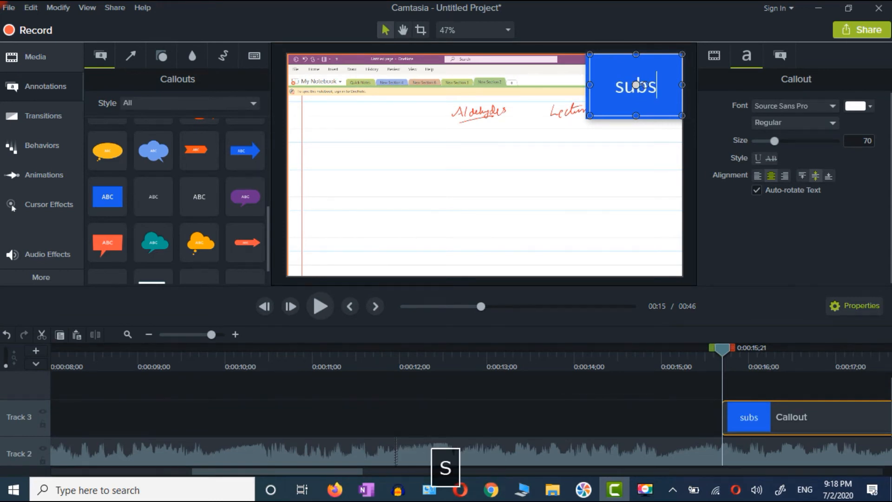
type("crib")
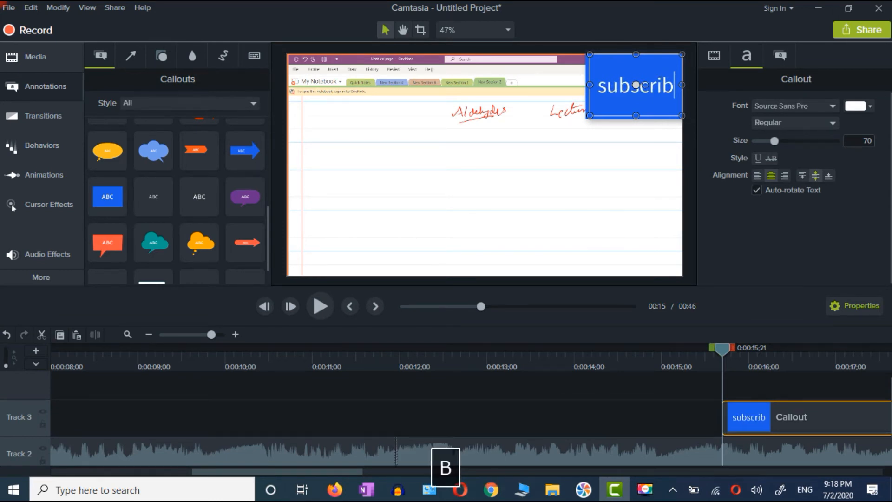
type("e like ")
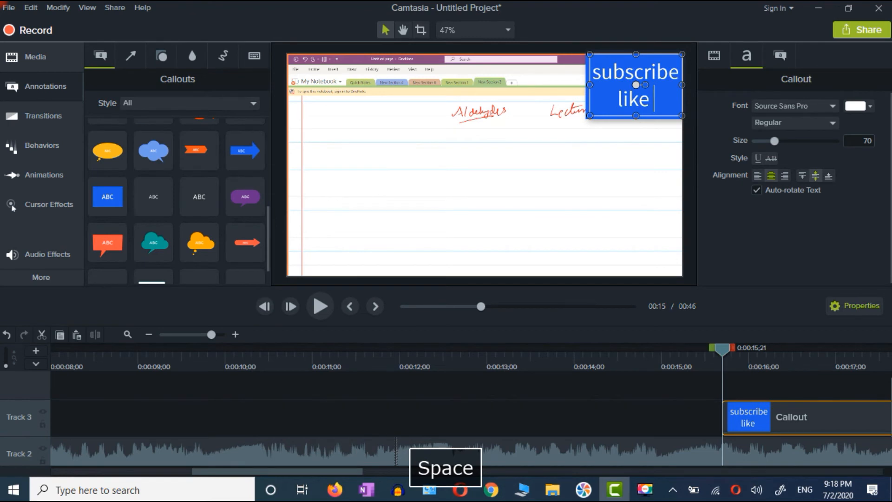
type("share")
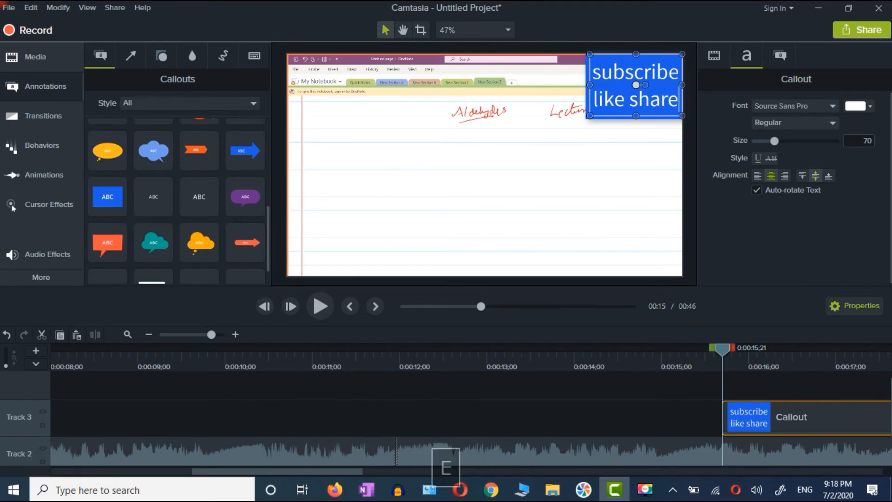
left_click_drag(637, 116, 514, 69)
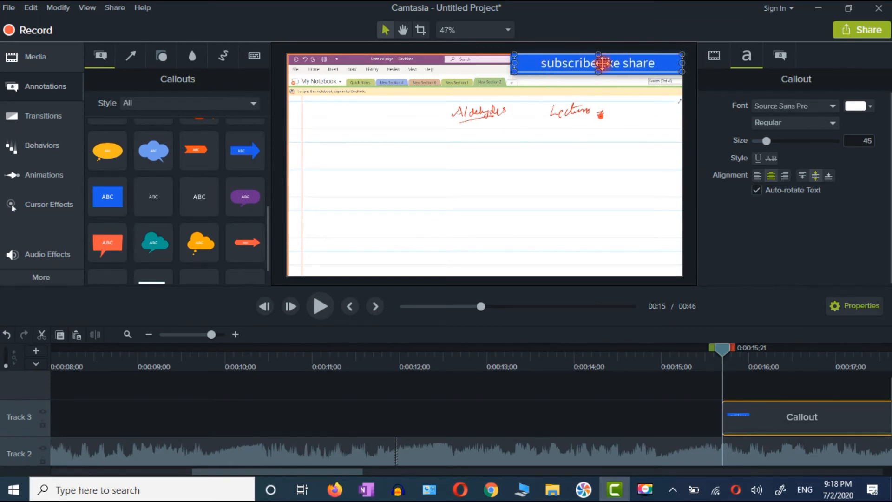
Set the callout's text colour to orange-red and its fill colour to yellow.
left_click(854, 106)
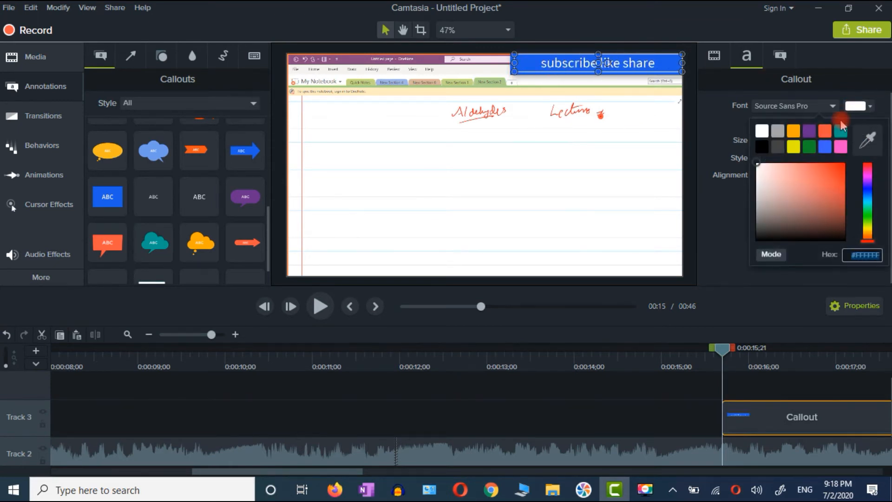
left_click(826, 131)
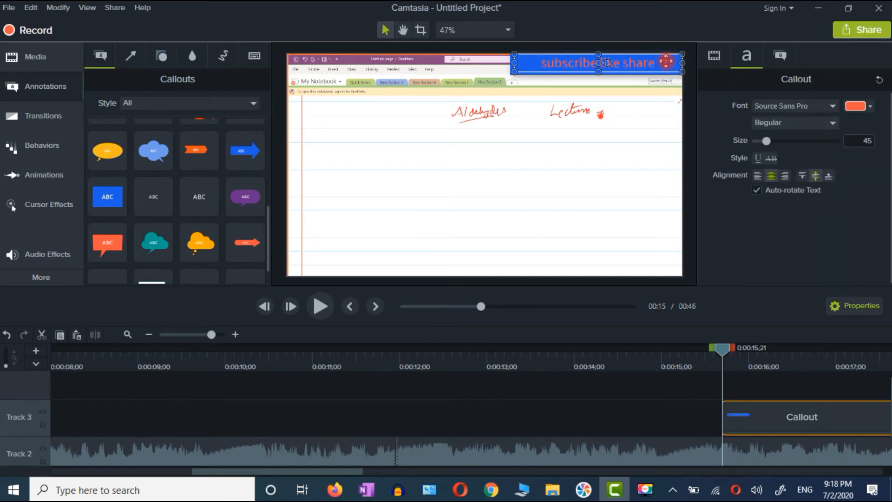
left_click(782, 55)
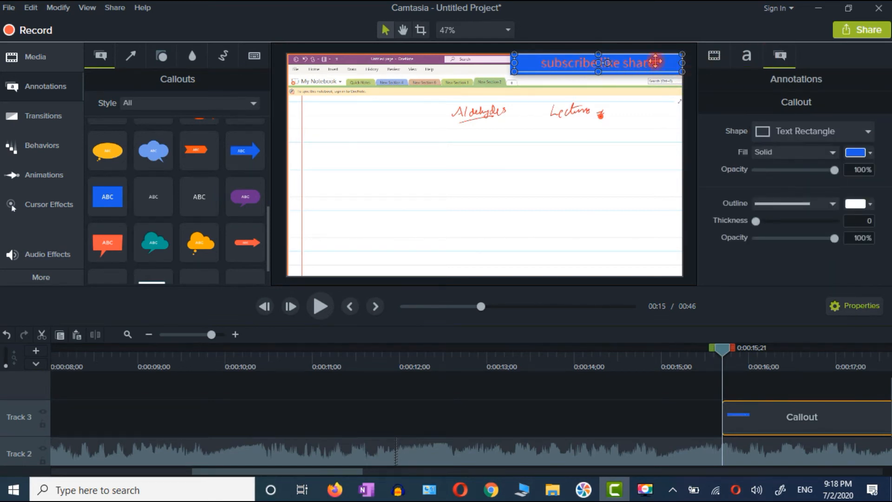
left_click(857, 152)
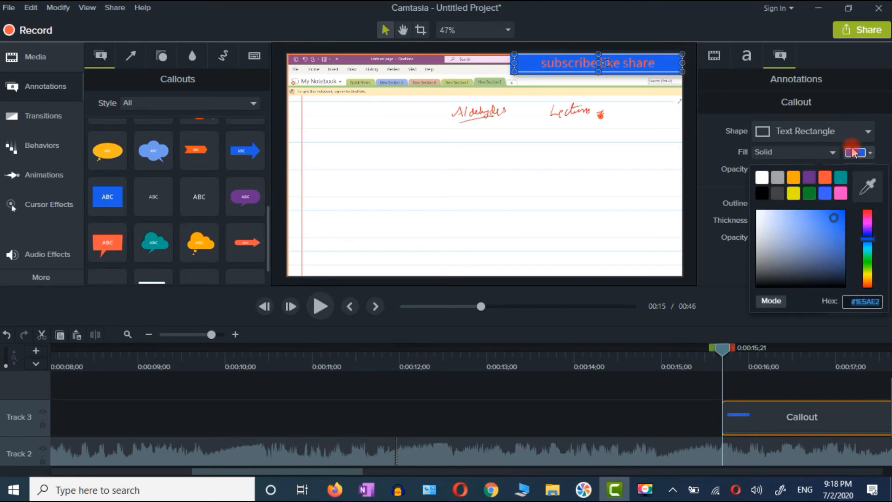
left_click(794, 194)
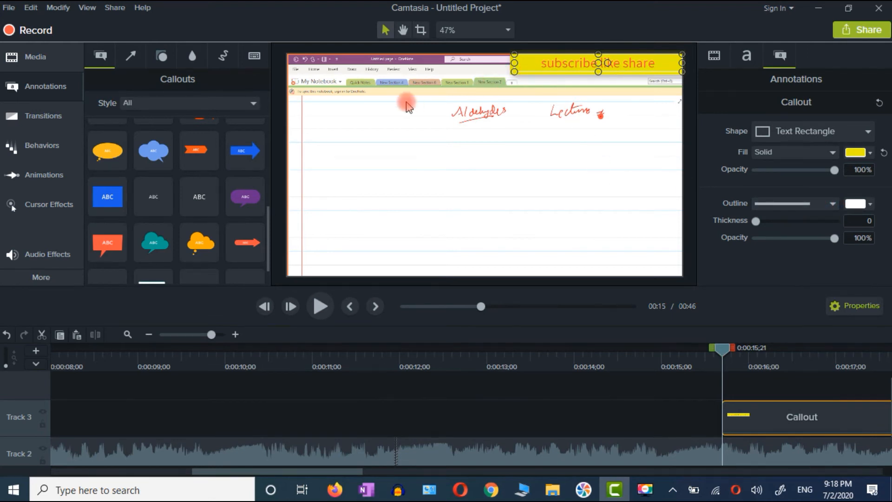
Move the callout clip on Track 3 earlier to start at about 0:00:13 and apply the Flip transition to both ends.
left_click_drag(791, 414, 571, 420)
left_click_drag(424, 372, 424, 371)
left_click_drag(211, 335, 195, 335)
right_click(221, 418)
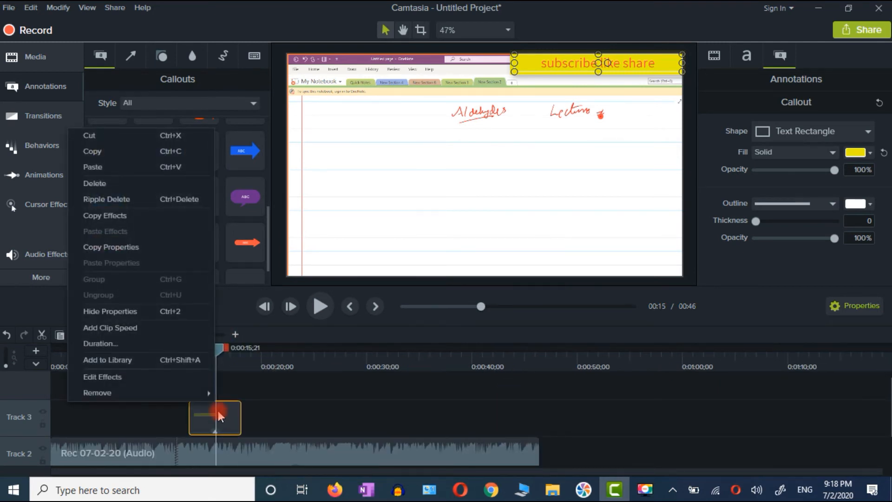
left_click(121, 150)
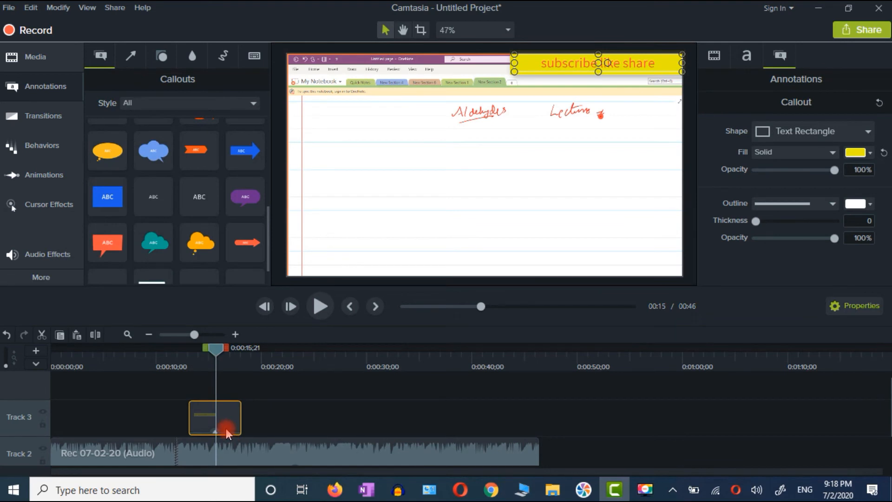
left_click(41, 117)
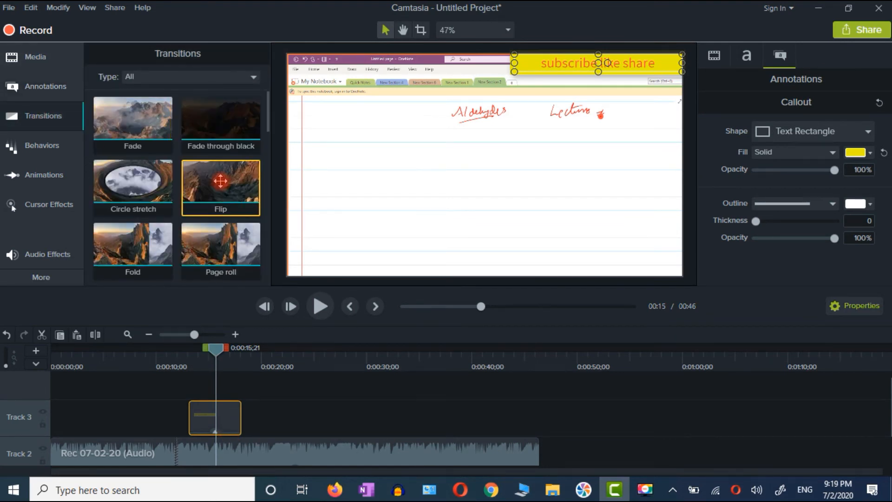
left_click_drag(220, 180, 216, 417)
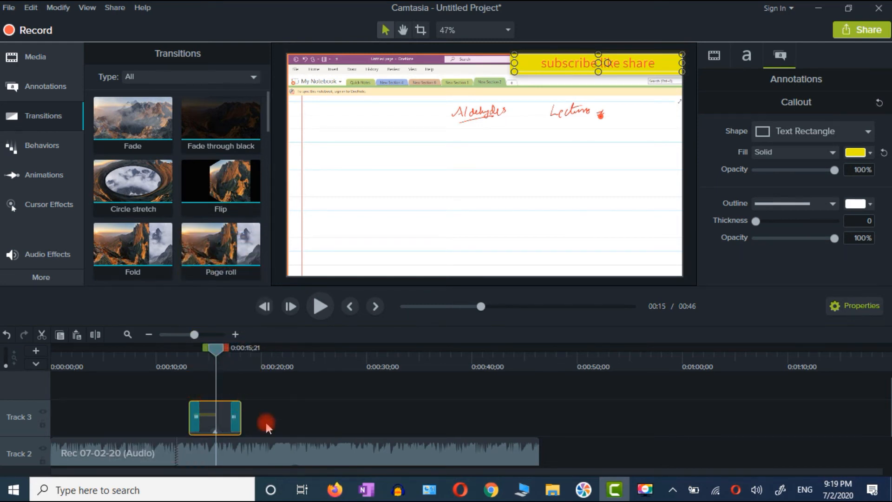
Copy the callout clip with its transitions and paste the duplicate on Track 3 at about 0:00:32.
right_click(217, 418)
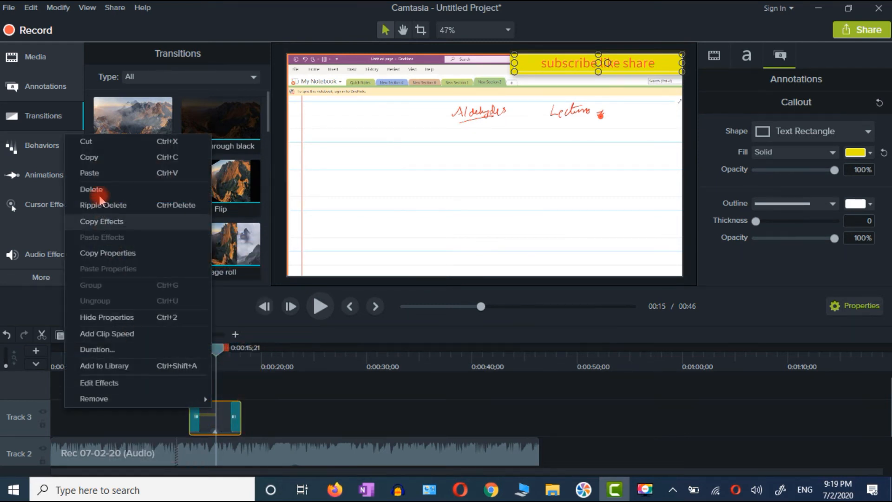
left_click(95, 157)
right_click(389, 418)
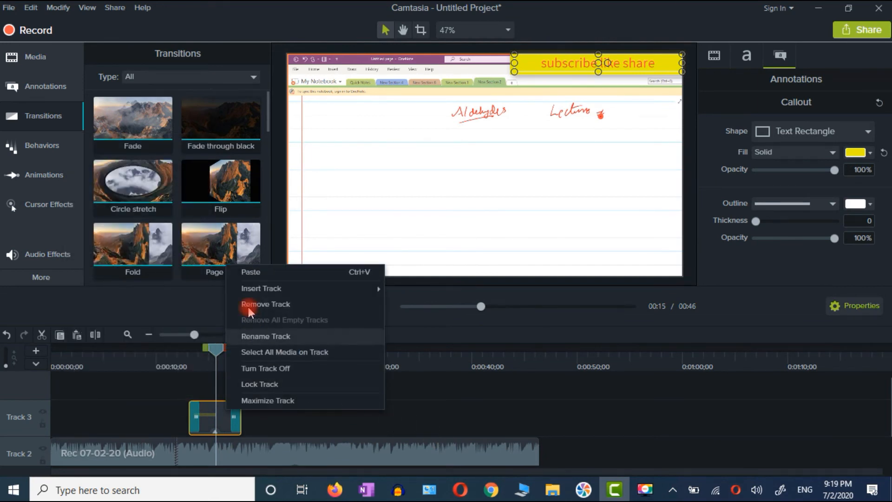
left_click(255, 274)
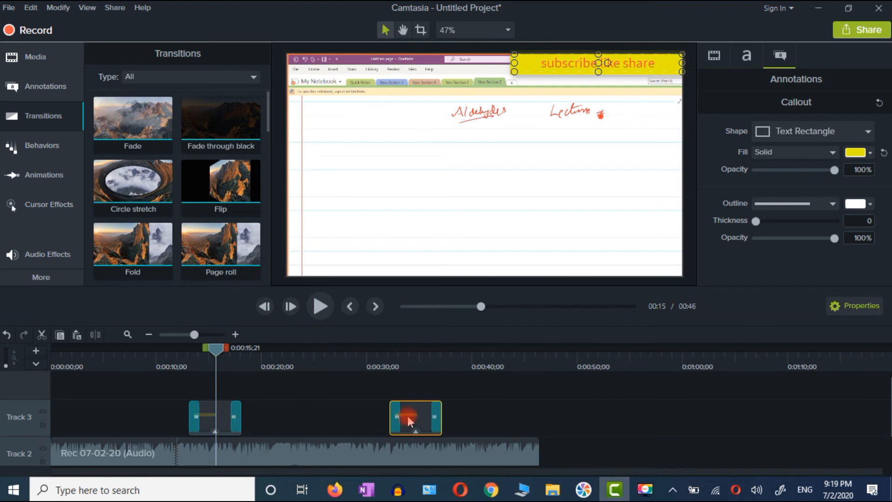
Play the video from 0:00:28;22 through the second callout to check how it appears.
left_click_drag(223, 350, 361, 360)
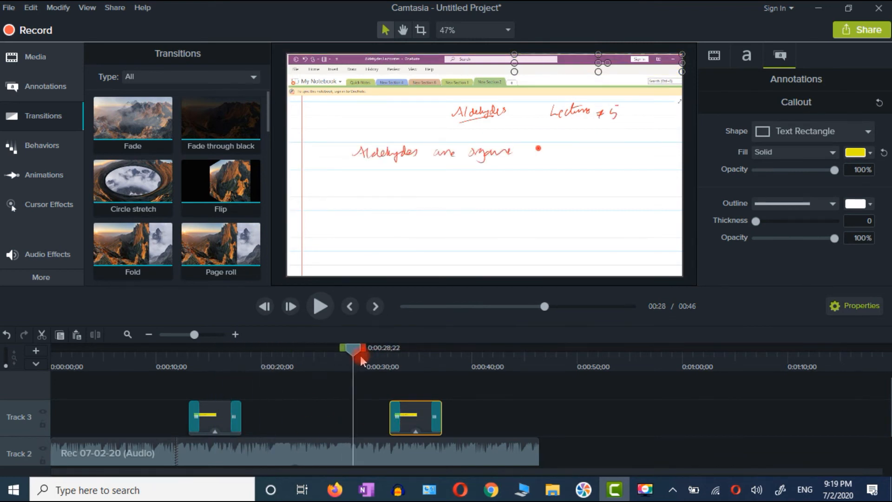
left_click(320, 306)
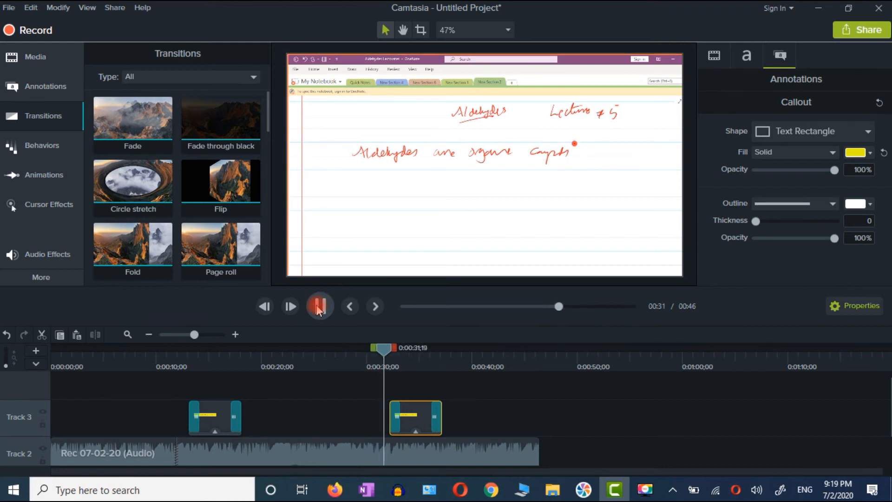
left_click(318, 308)
left_click(318, 312)
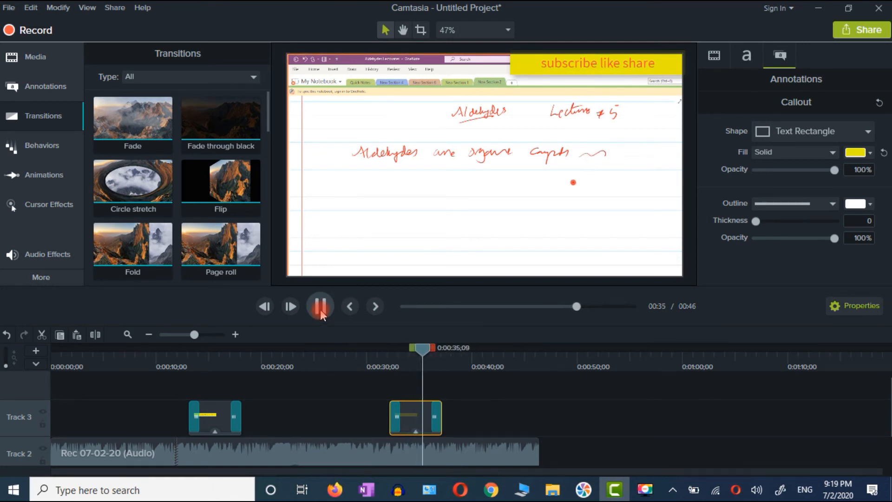
left_click(320, 306)
Enlarge the screen recording on the canvas to a scale of 103.8% with a Y position of 13.8, viewing the video's start.
left_click_drag(443, 347, 4, 393)
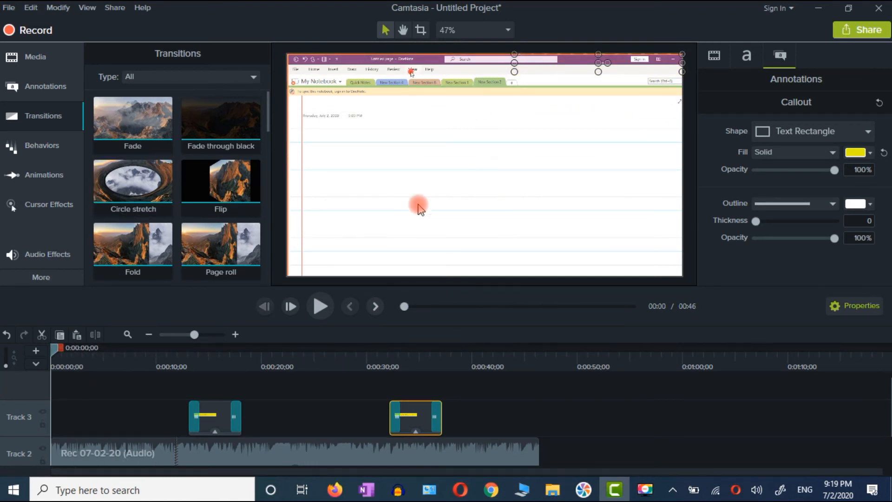
left_click(534, 97)
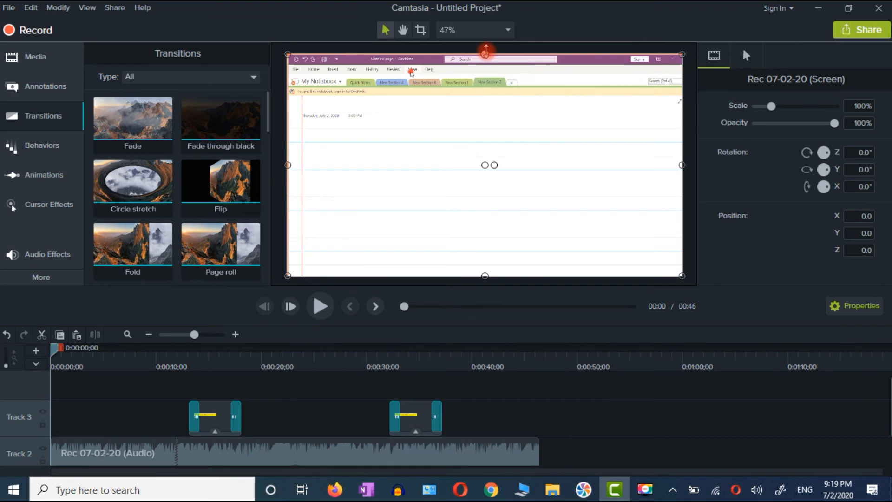
left_click_drag(486, 46, 487, 44)
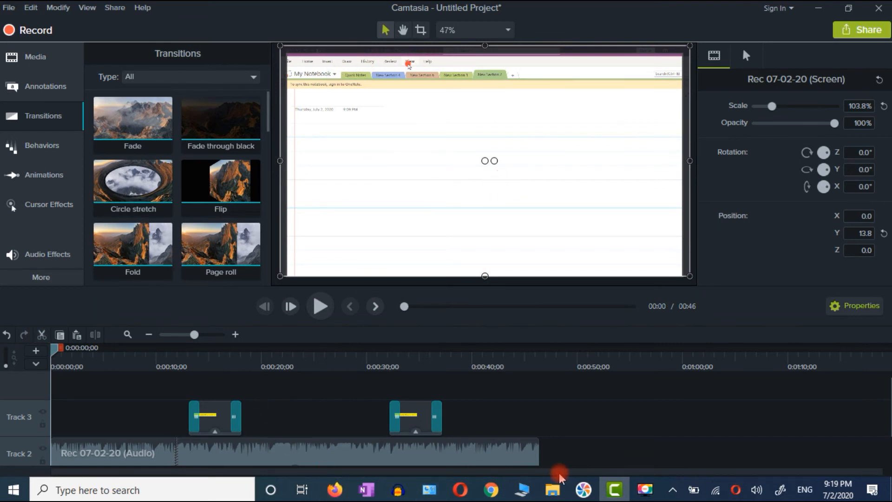
Import IMG_20160127_175142444.jpg from the scribe videos folder and place it at 0:00:45;23 in the video's lower-right corner, scaled to 50.6%.
left_click(29, 57)
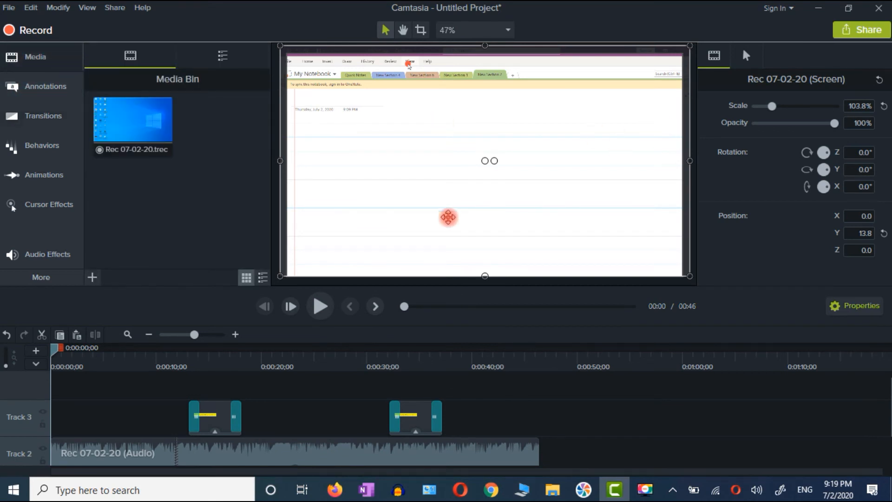
left_click_drag(404, 306, 626, 300)
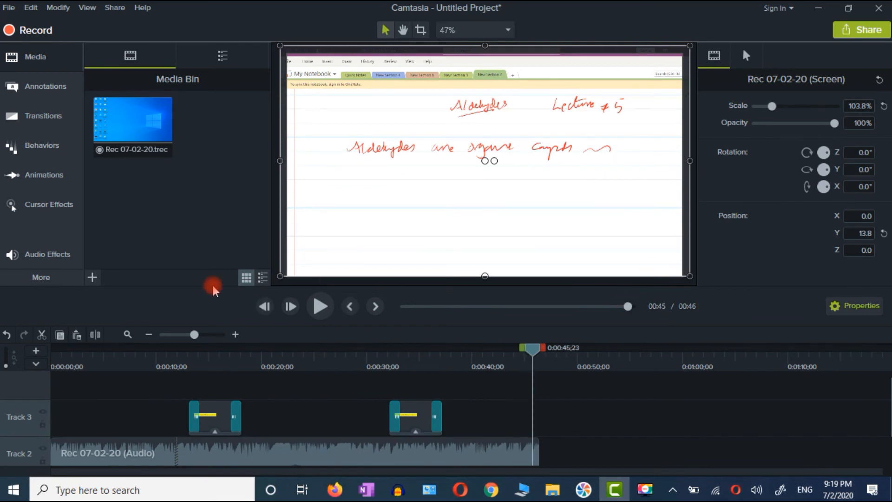
left_click(92, 277)
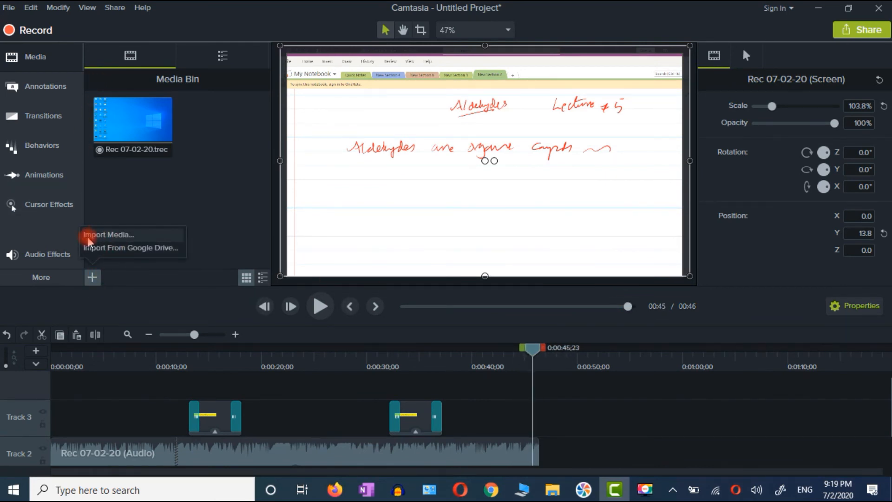
left_click(134, 236)
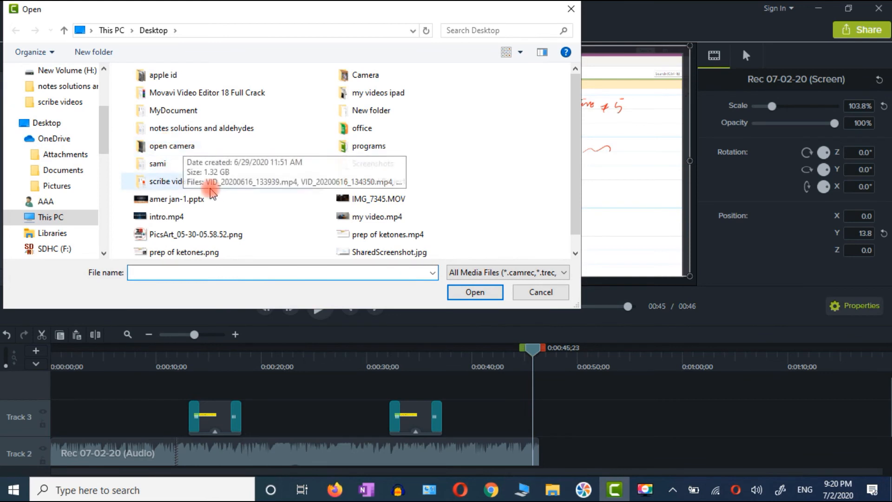
scroll(254, 143, "down", 1)
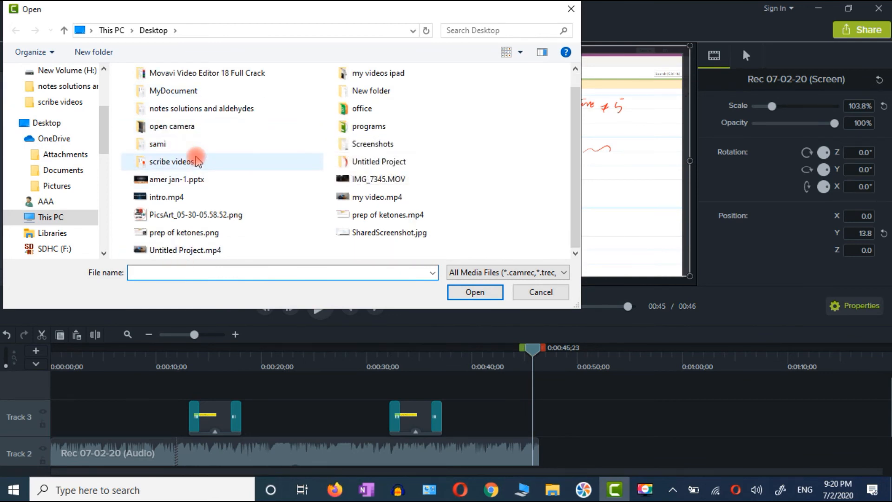
double_click(199, 161)
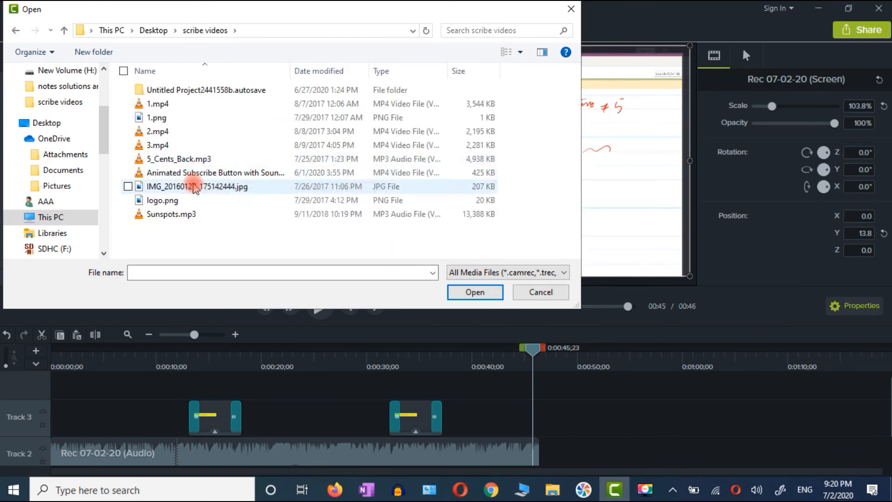
left_click(218, 187)
left_click(472, 292)
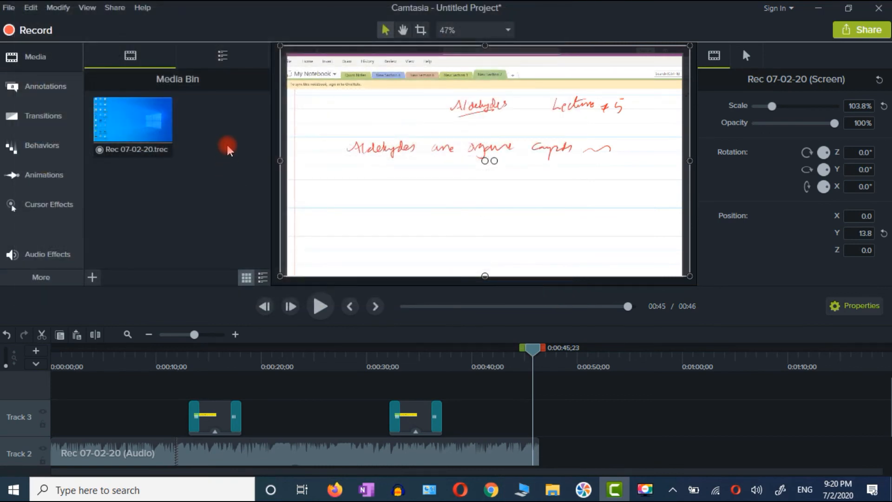
left_click_drag(218, 132, 614, 170)
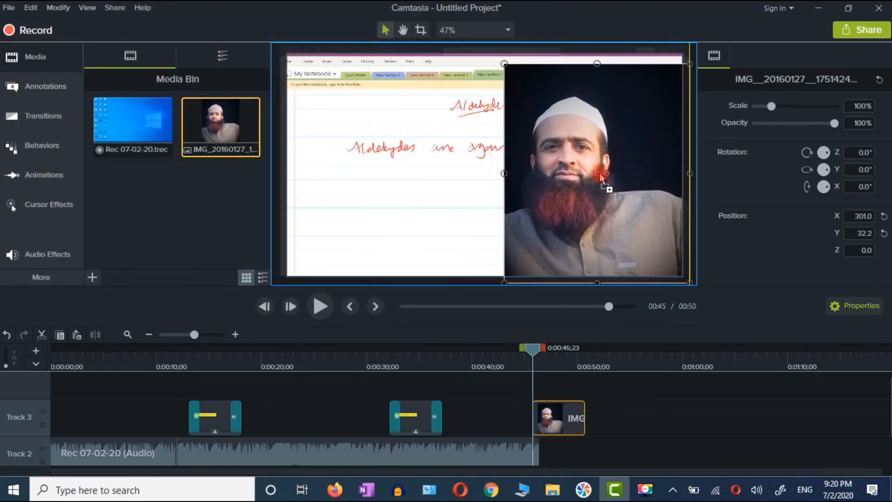
left_click_drag(496, 56, 589, 166)
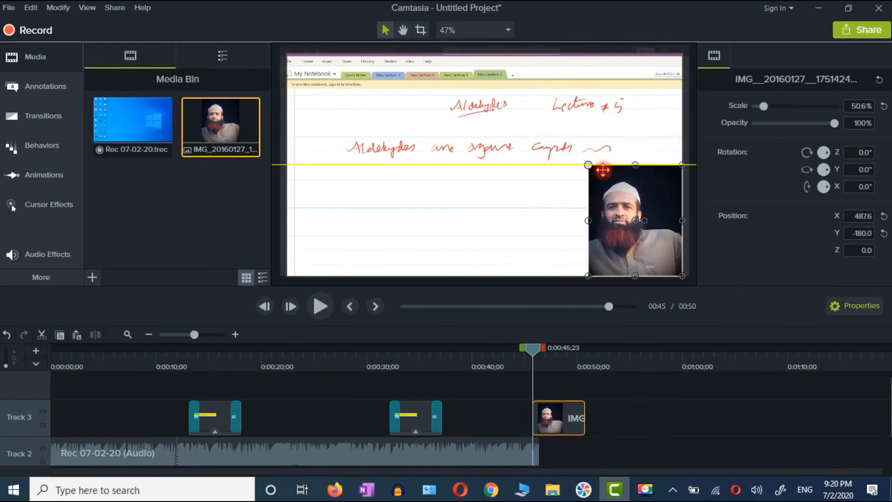
Export the frame at 0:00:45;23 to the Desktop as the PNG file "test (Time 0_00_45;23).png".
left_click(115, 8)
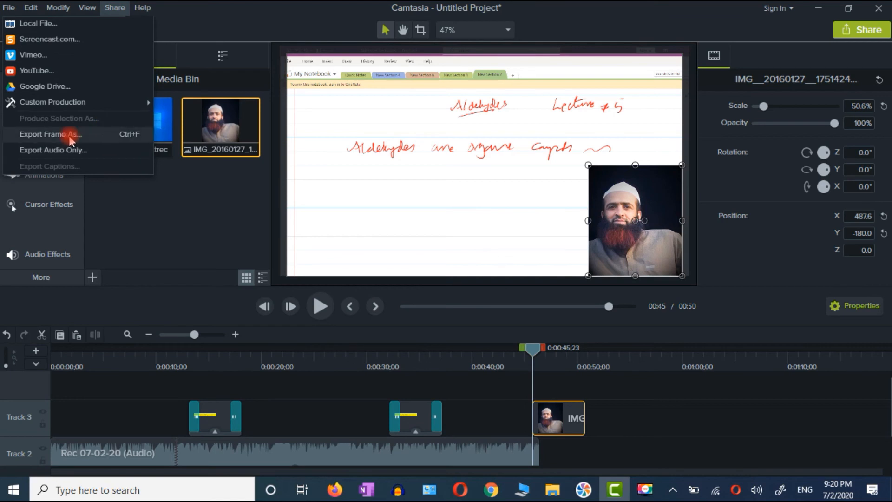
left_click(95, 133)
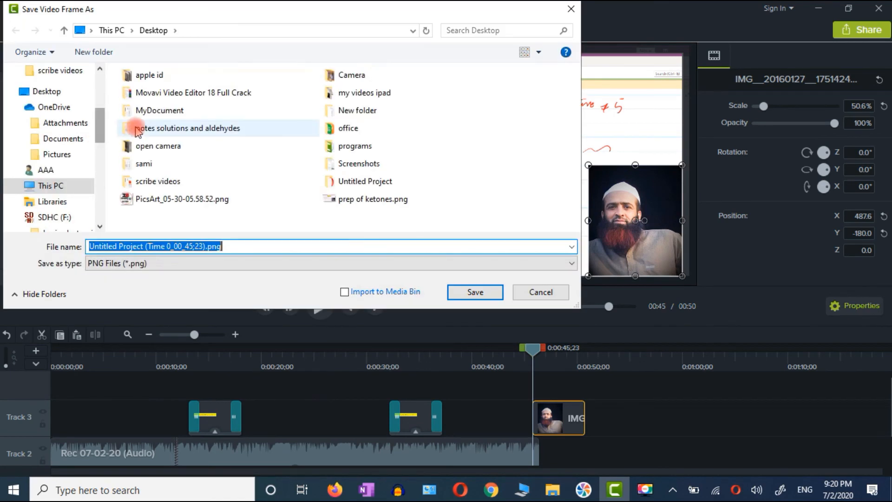
left_click(62, 91)
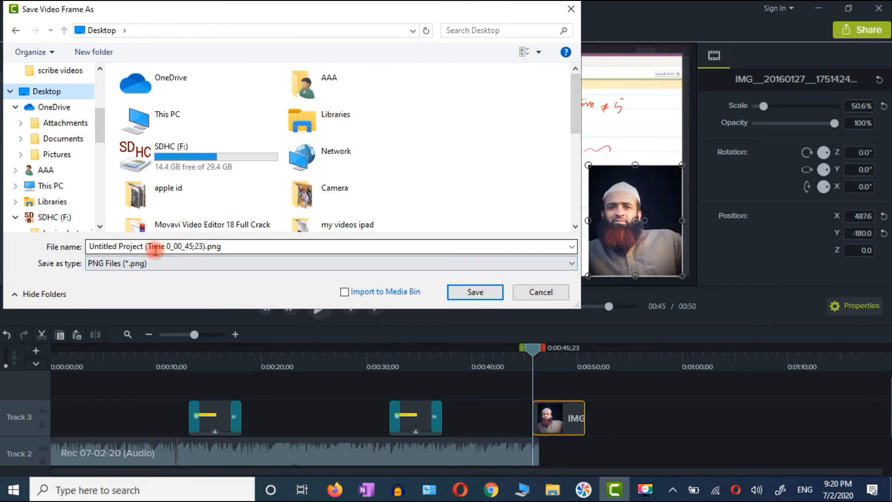
left_click(51, 247)
left_click(146, 247)
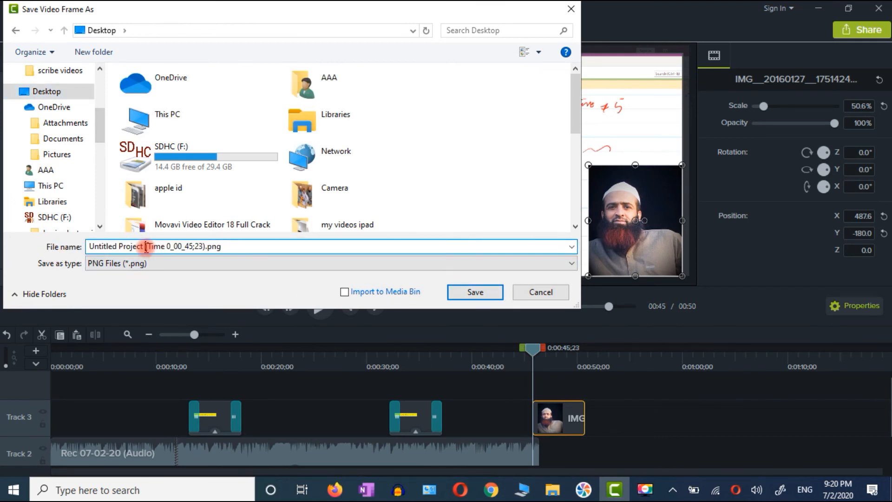
key("BackSpace")
key("BackSpace")
key("BackSpace")
key("BackSpace")
key("BackSpace")
key("BackSpace")
key("BackSpace")
key("BackSpace")
key("BackSpace")
key("BackSpace")
key("BackSpace")
key("BackSpace")
key("BackSpace")
key("BackSpace")
key("BackSpace")
key("BackSpace")
key("BackSpace")
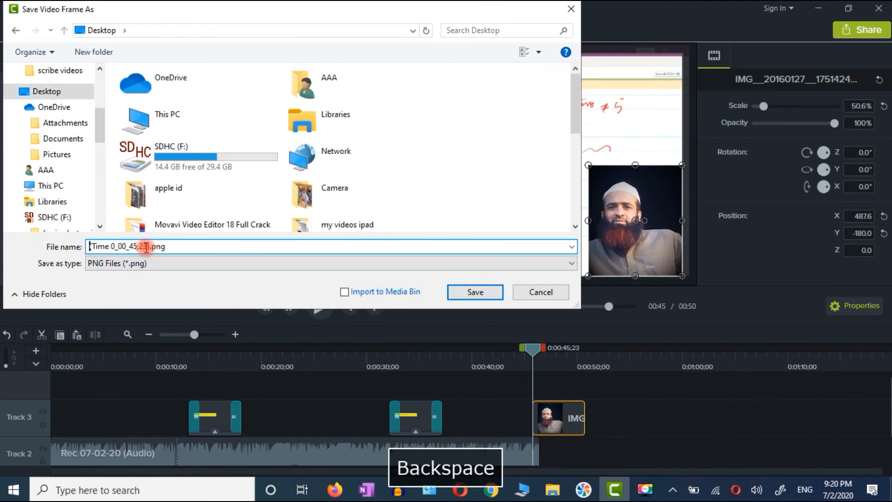
type("test")
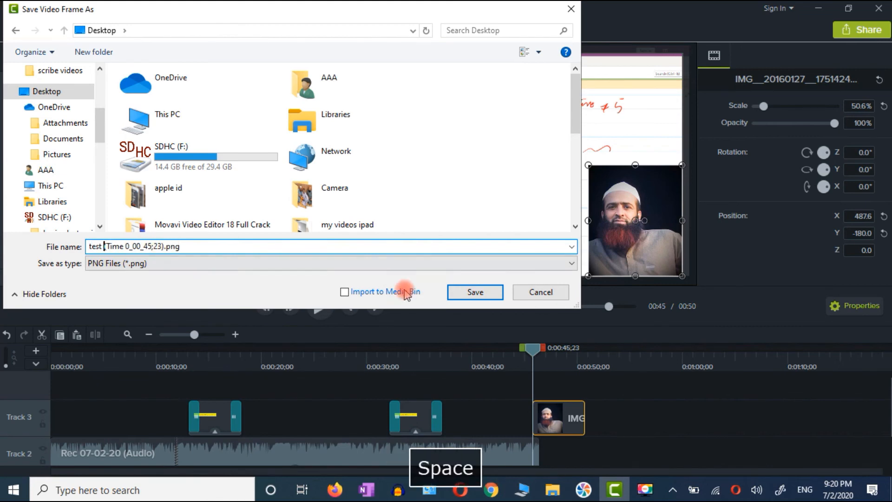
left_click(473, 292)
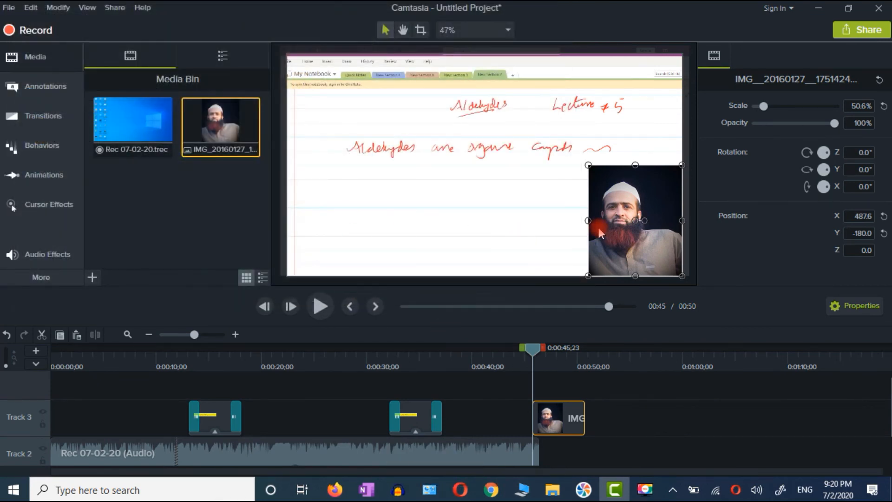
Delete the inserted photo from the canvas and return the playhead to 0:00:00;00.
right_click(598, 230)
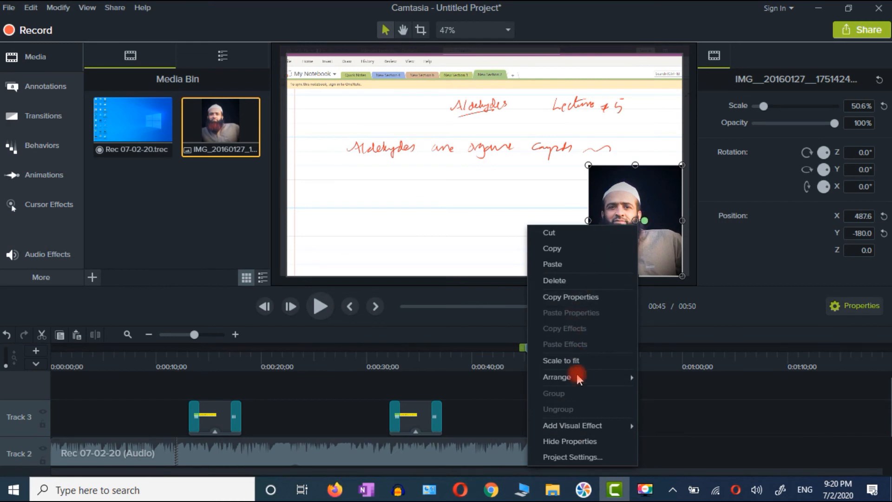
left_click(564, 281)
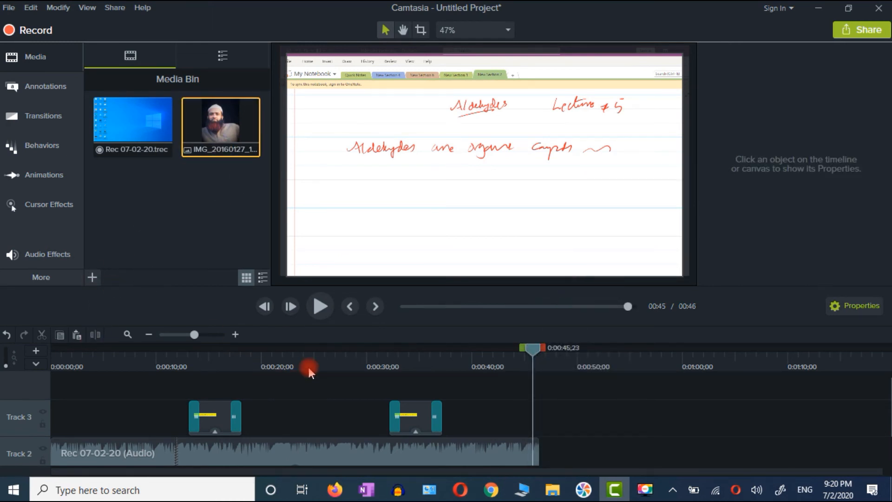
left_click_drag(539, 350, 28, 384)
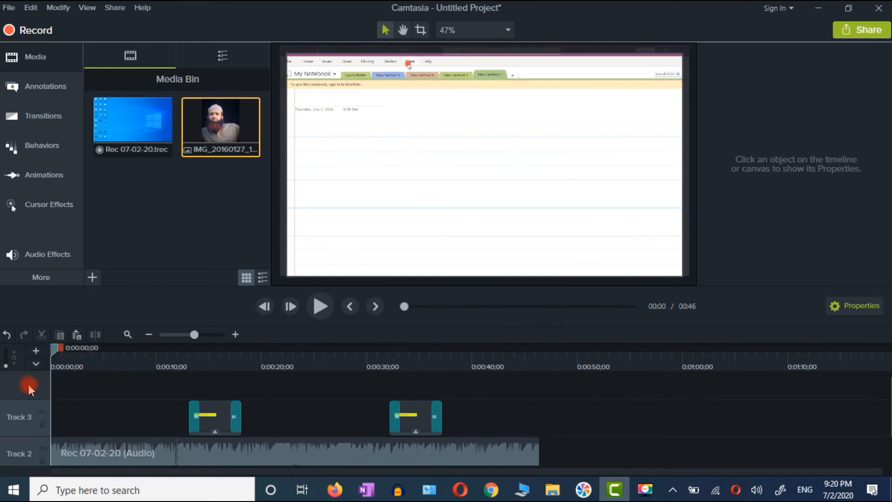
Produce the video through a new custom production as MP4 - Smart Player (HTML5) with default options, overwriting the files in the Desktop's Untitled Project folder.
left_click(111, 9)
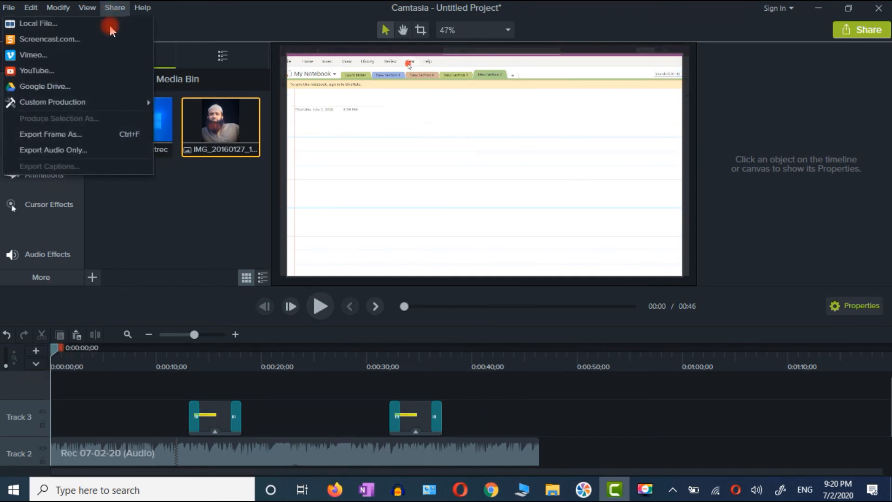
mouse_move(119, 103)
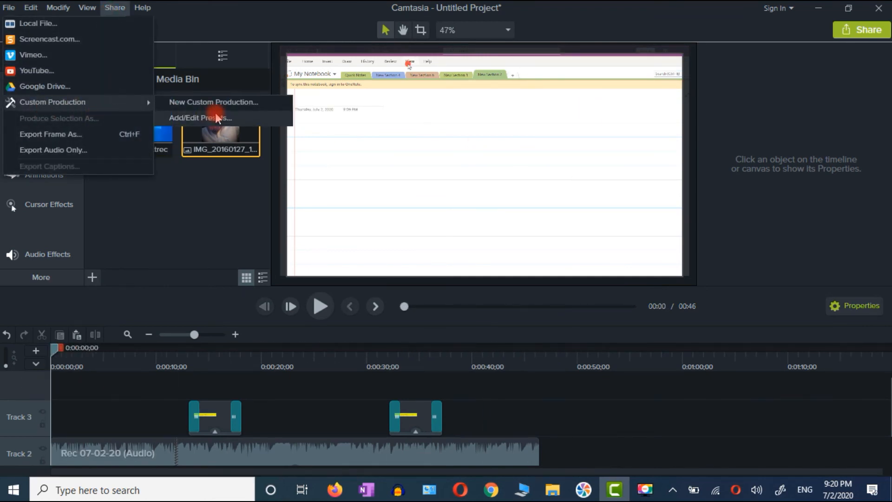
left_click(225, 103)
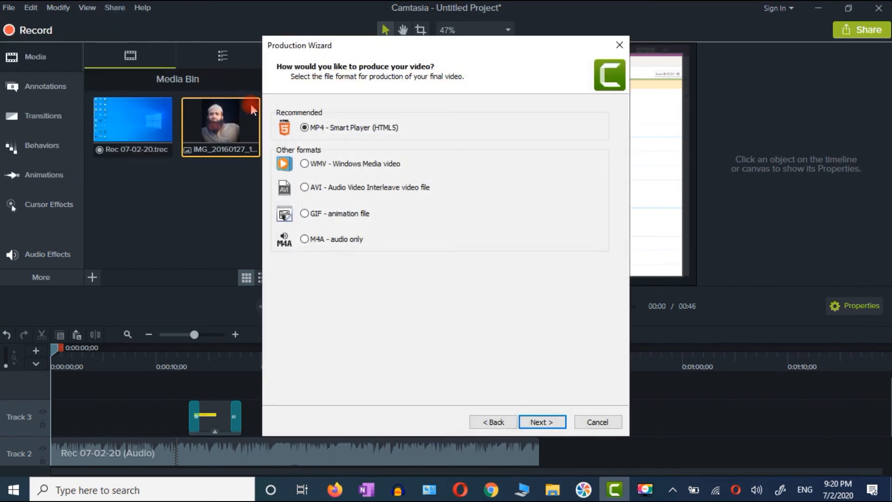
left_click(540, 422)
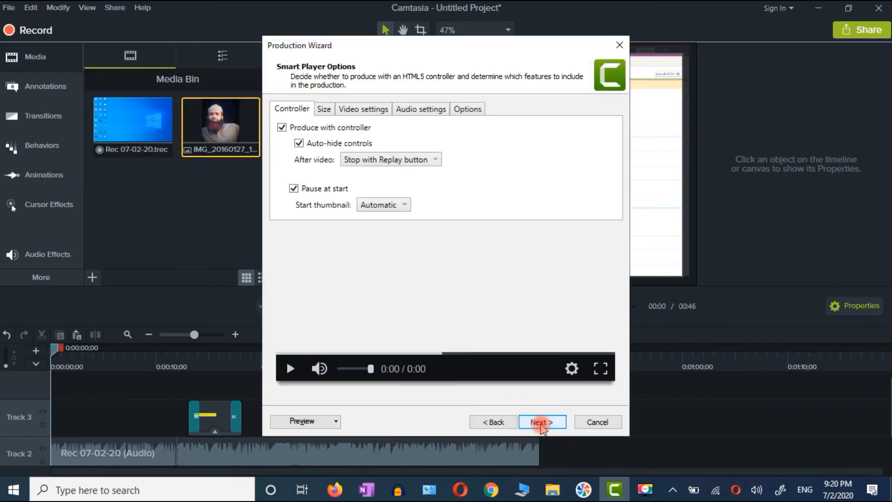
left_click(540, 422)
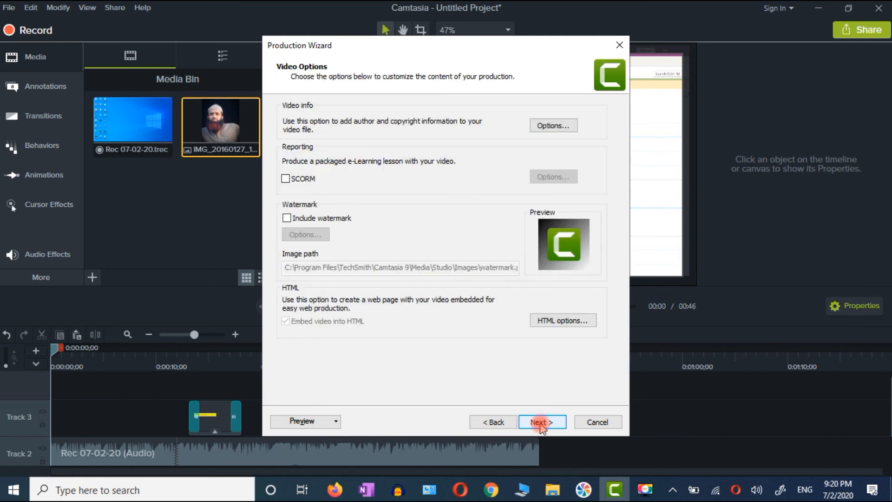
left_click(540, 422)
left_click(540, 423)
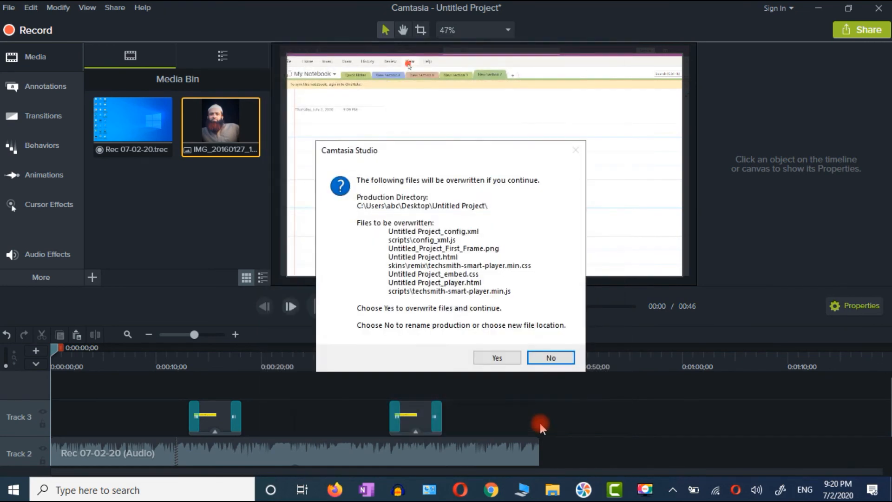
left_click(492, 359)
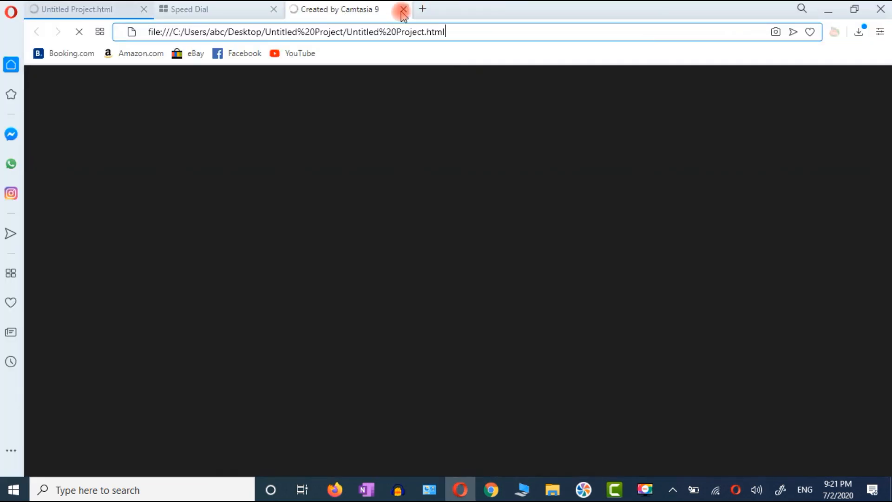
Close the browser preview and finish the production wizard, and exit Camtasia without saving the project.
left_click(403, 11)
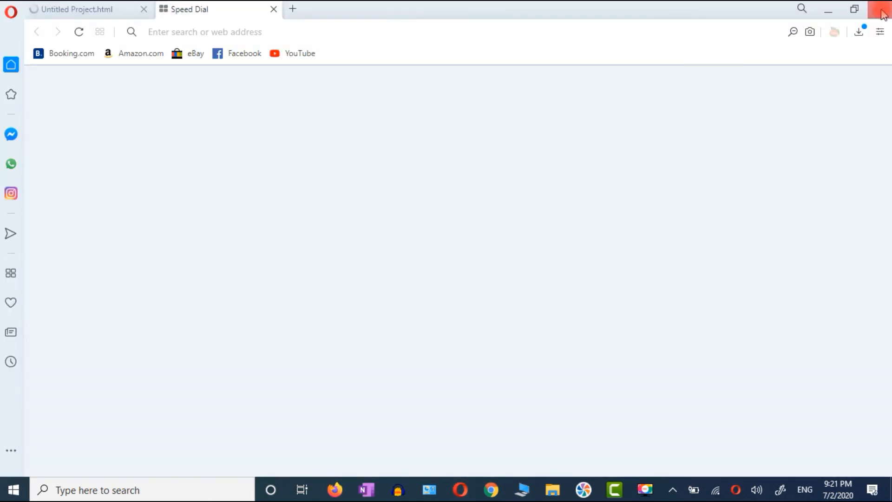
left_click(881, 11)
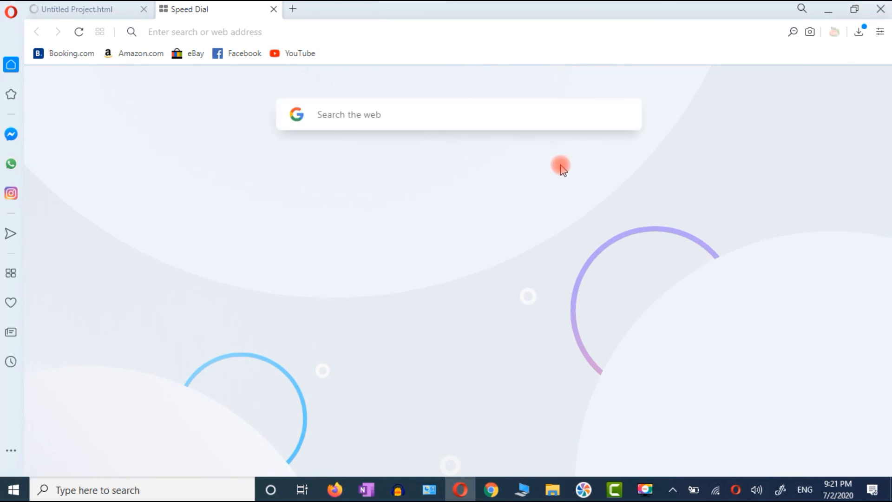
left_click(881, 9)
left_click(543, 423)
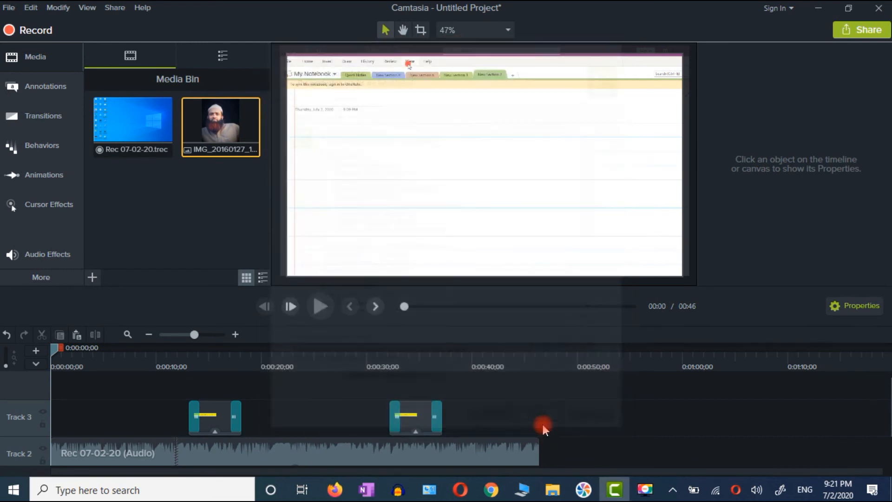
left_click(880, 6)
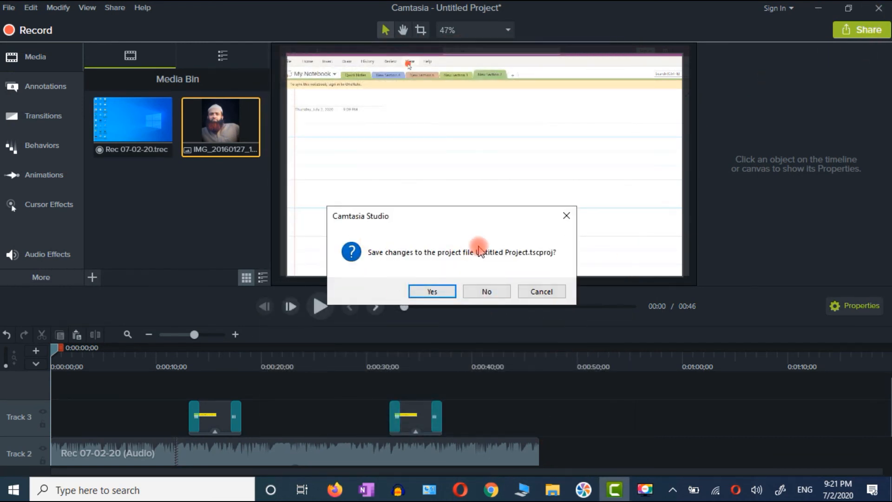
left_click(506, 292)
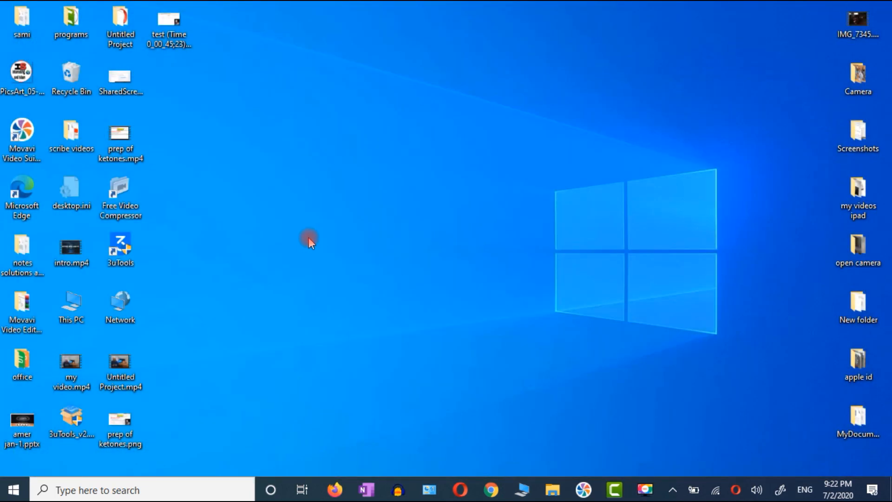
In the Desktop's Untitled Project folder, cut the base name from Untitled Project.mp4 so the file is named .mp4.
double_click(120, 28)
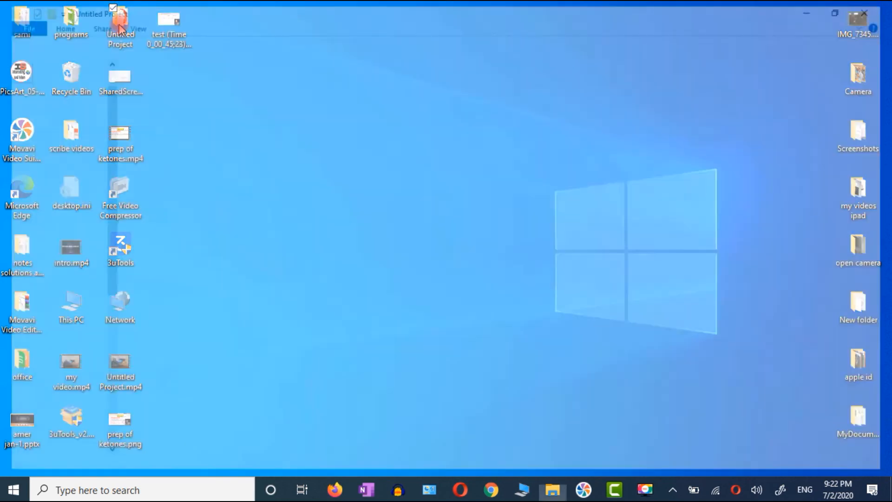
left_click(159, 122)
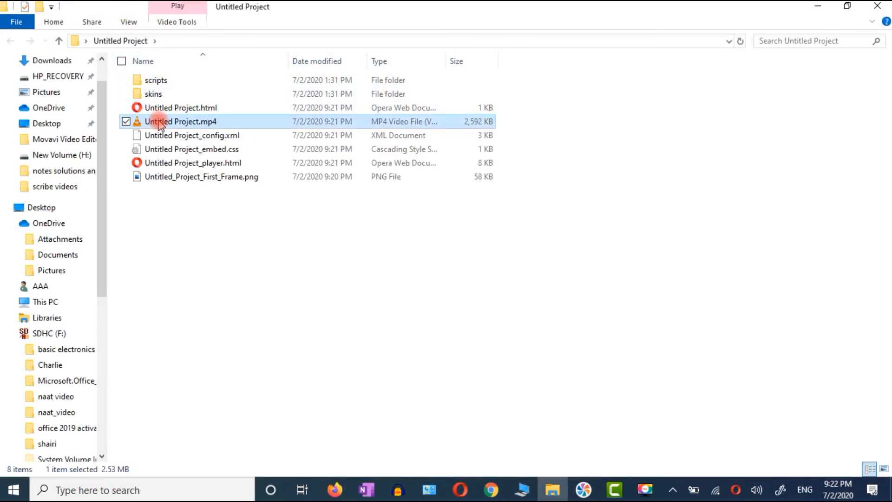
left_click(160, 122)
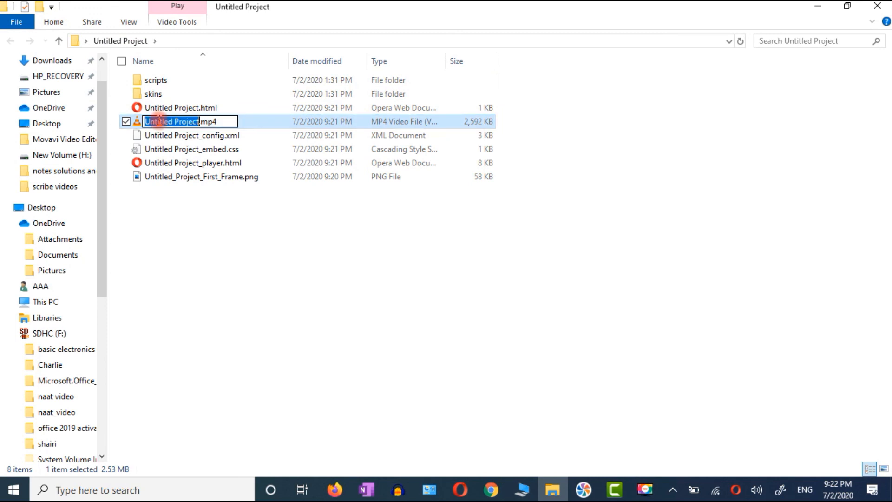
right_click(160, 122)
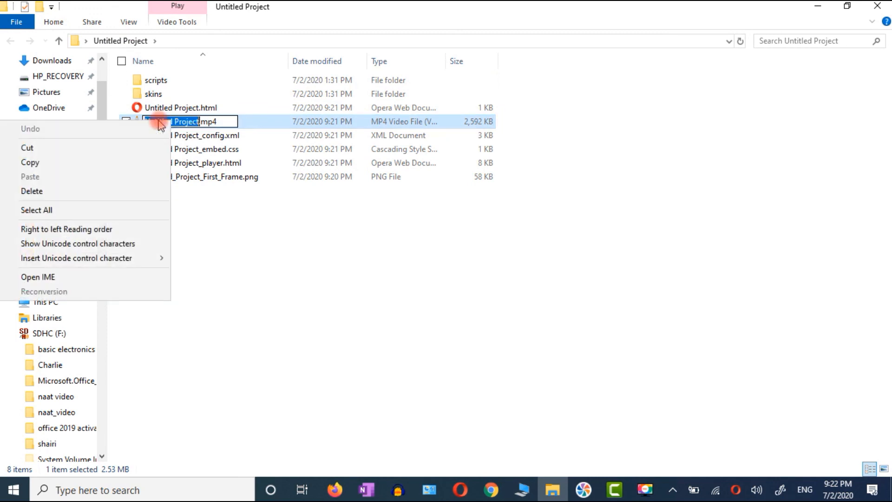
left_click(119, 147)
key("Return")
Move the .mp4 video file from the Untitled Project folder to the Desktop.
right_click(316, 121)
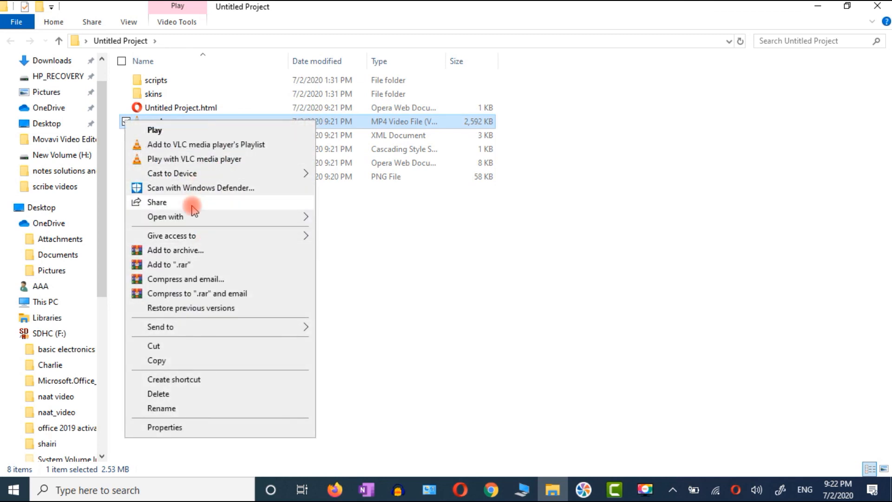
left_click(154, 346)
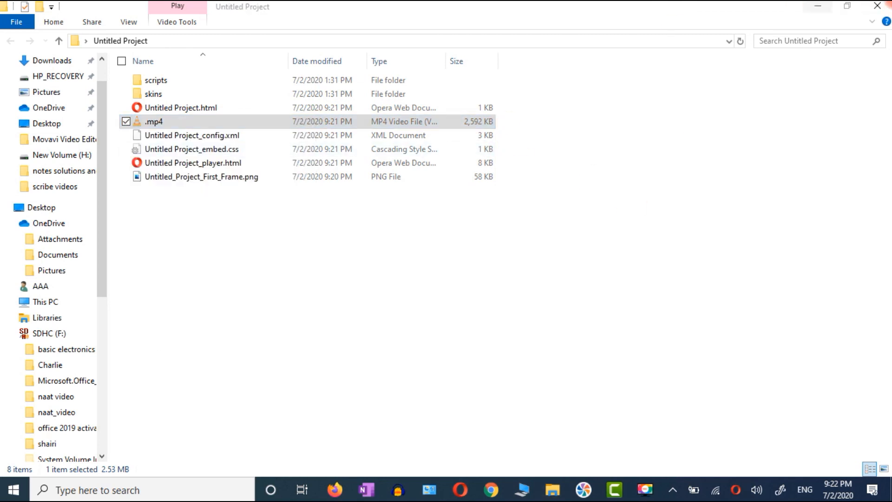
left_click(885, 7)
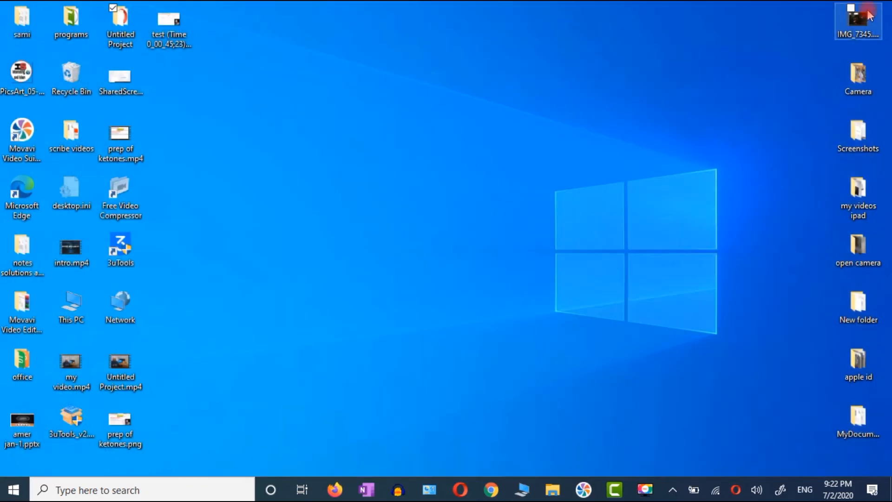
right_click(497, 162)
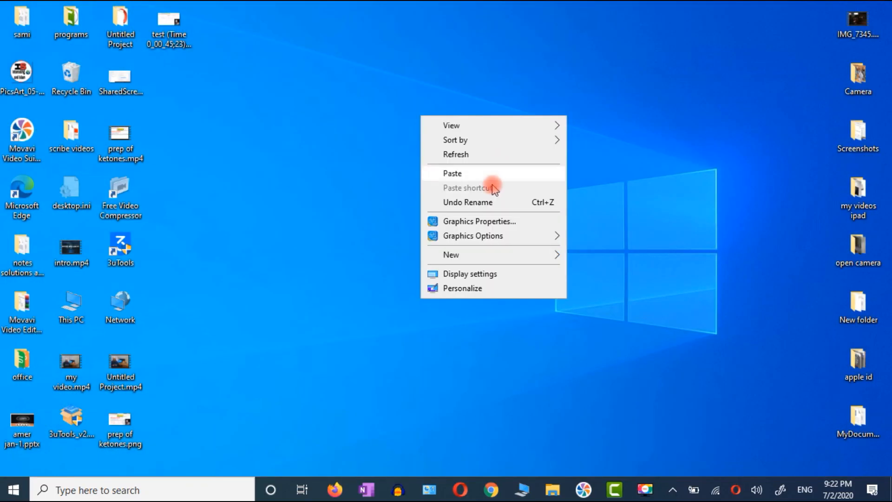
left_click(492, 179)
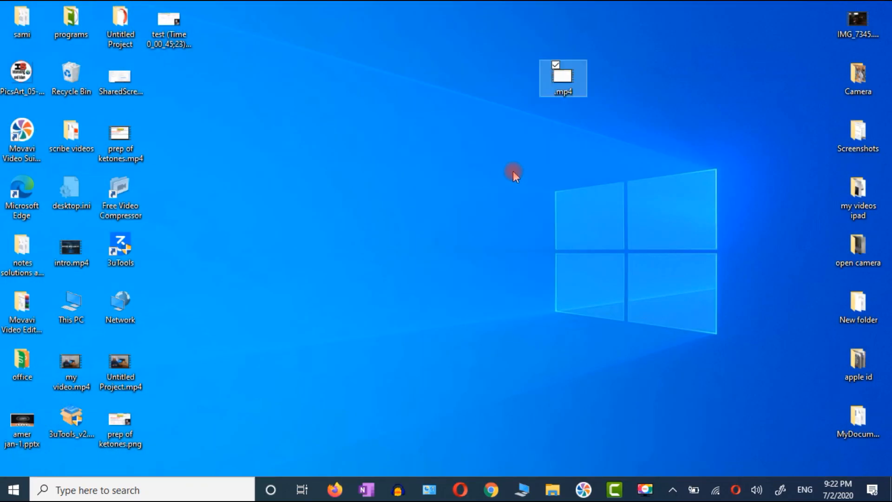
Play the produced .mp4 from the Desktop in VLC media player, skipping ahead to about 00:29 to check it, and close the player.
double_click(565, 74)
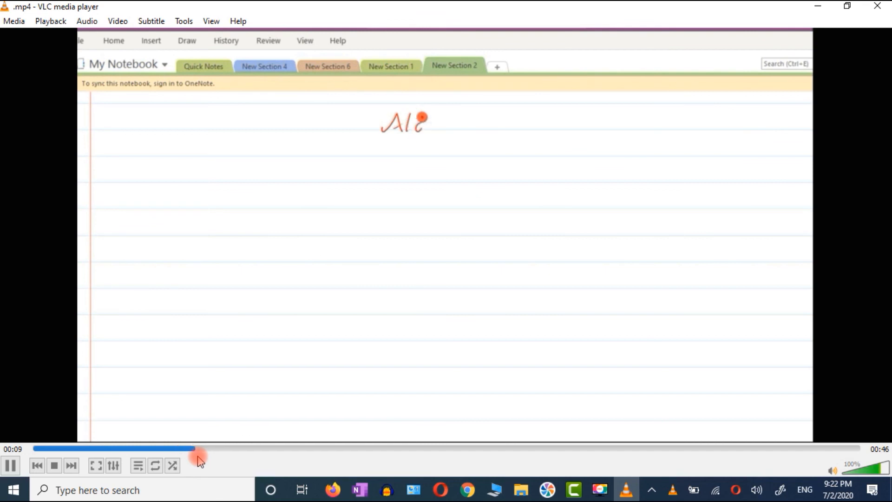
left_click(559, 449)
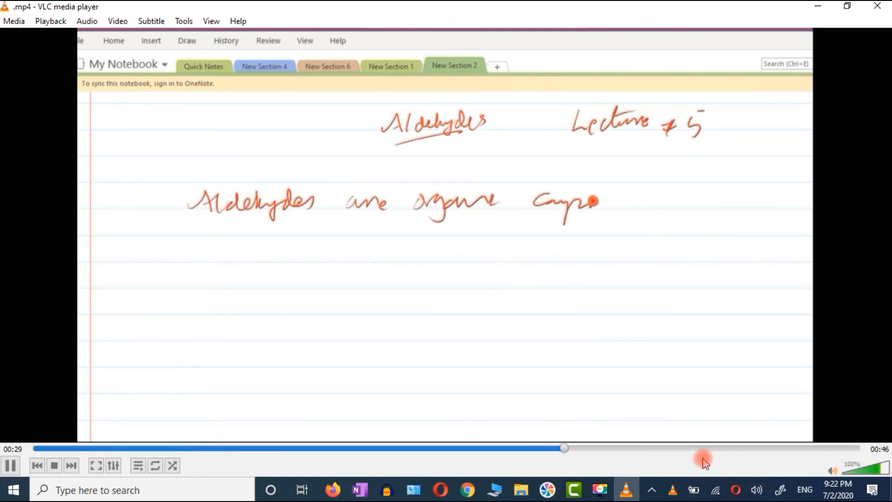
left_click(877, 5)
left_click(555, 84)
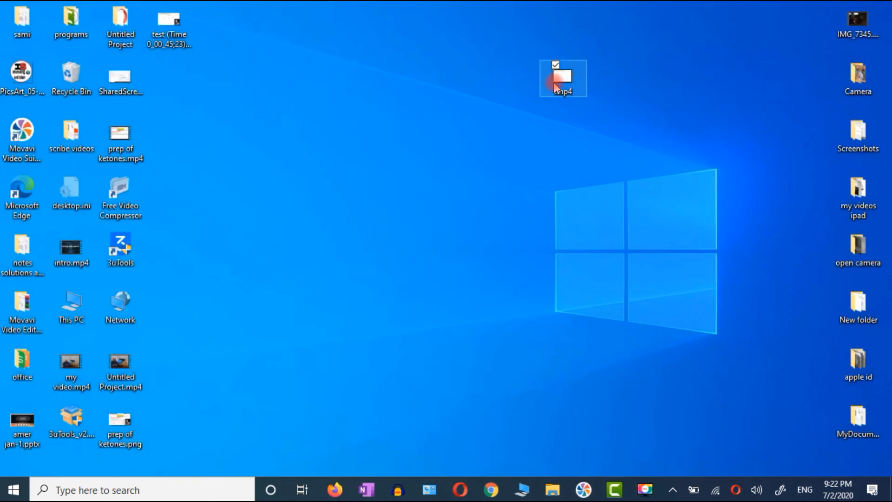